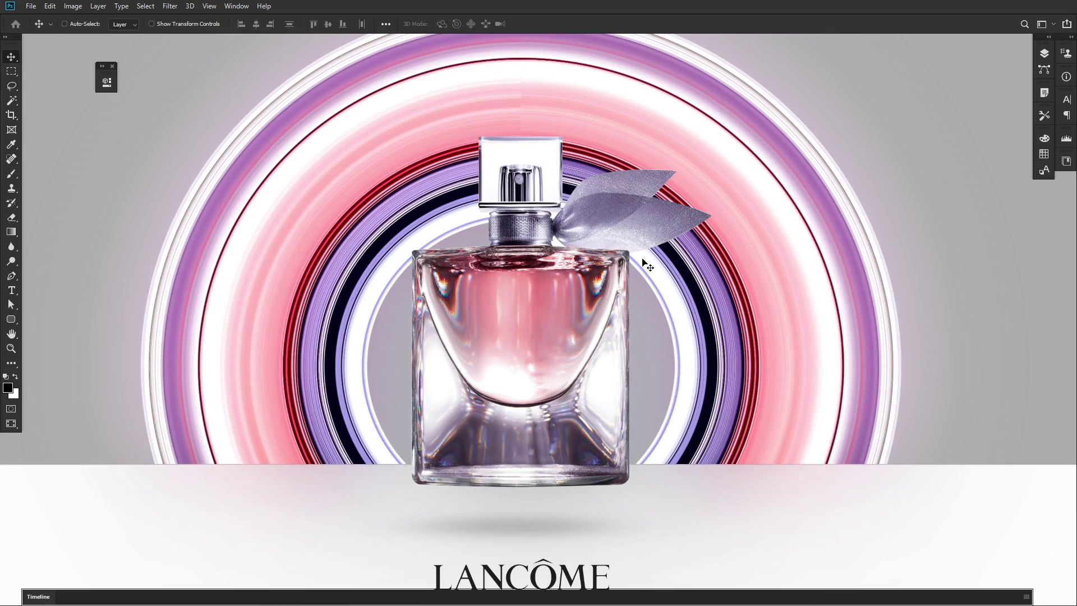
key(f)
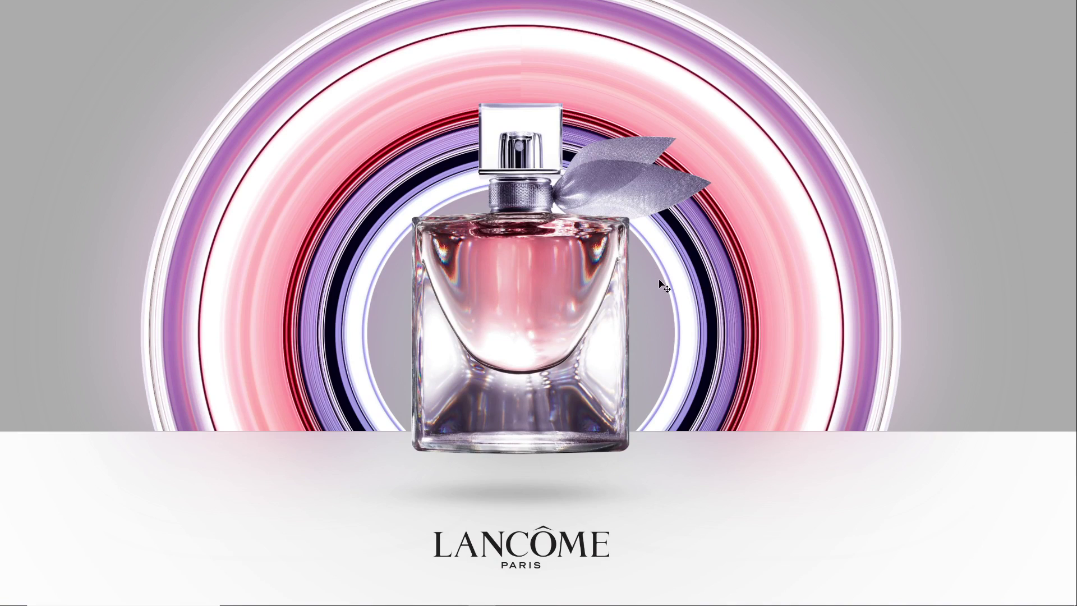
key(f)
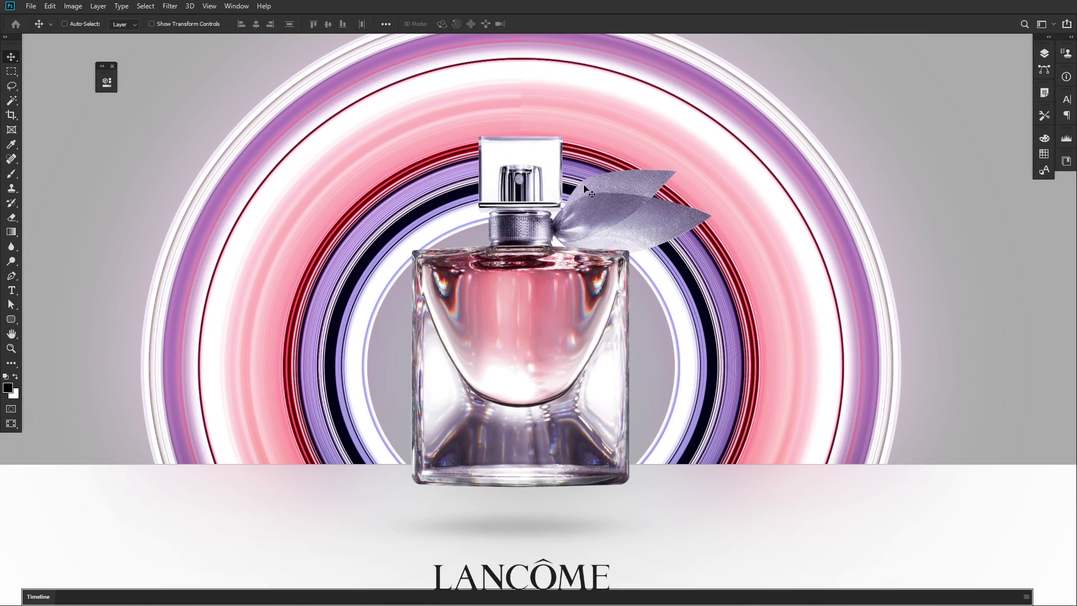
key(f)
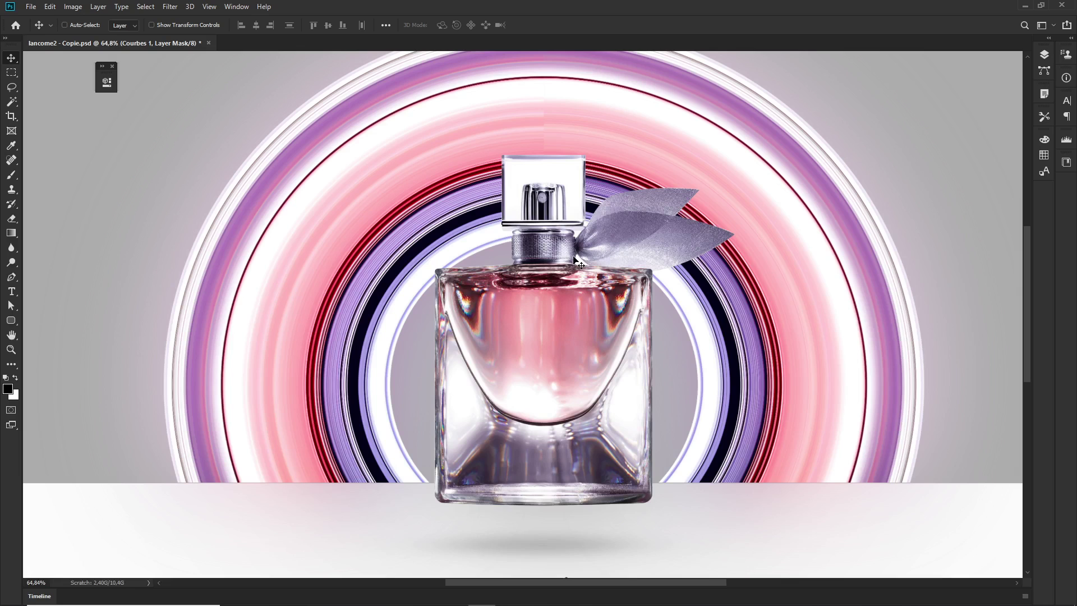
Open pack_shot.jpg from the Source folder as a separate document.
key(alt+Tab)
key(Escape)
key(alt+Tab)
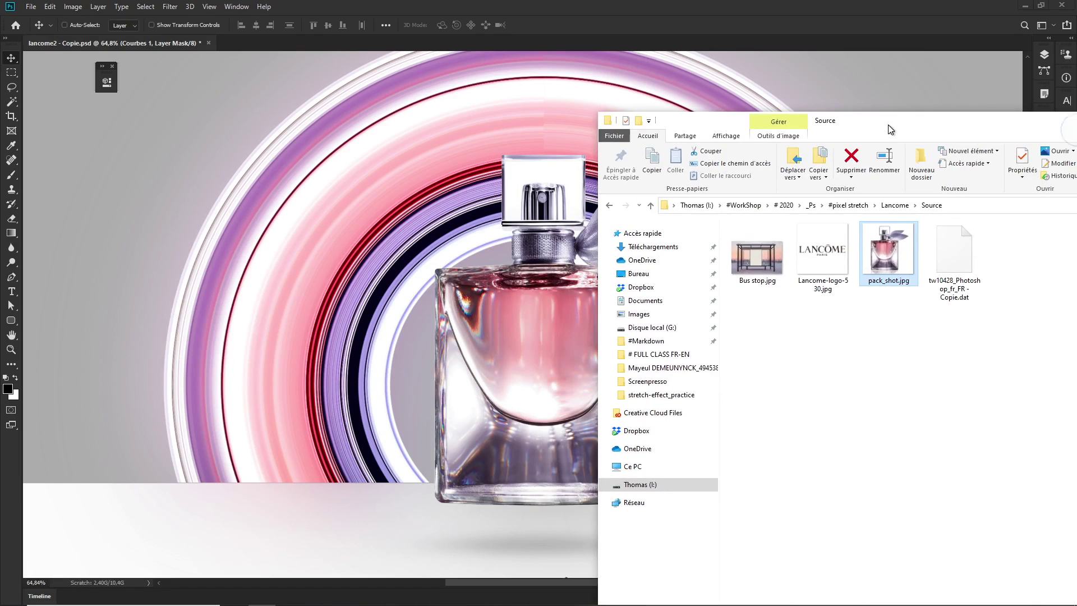
drag(888, 259, 635, 8)
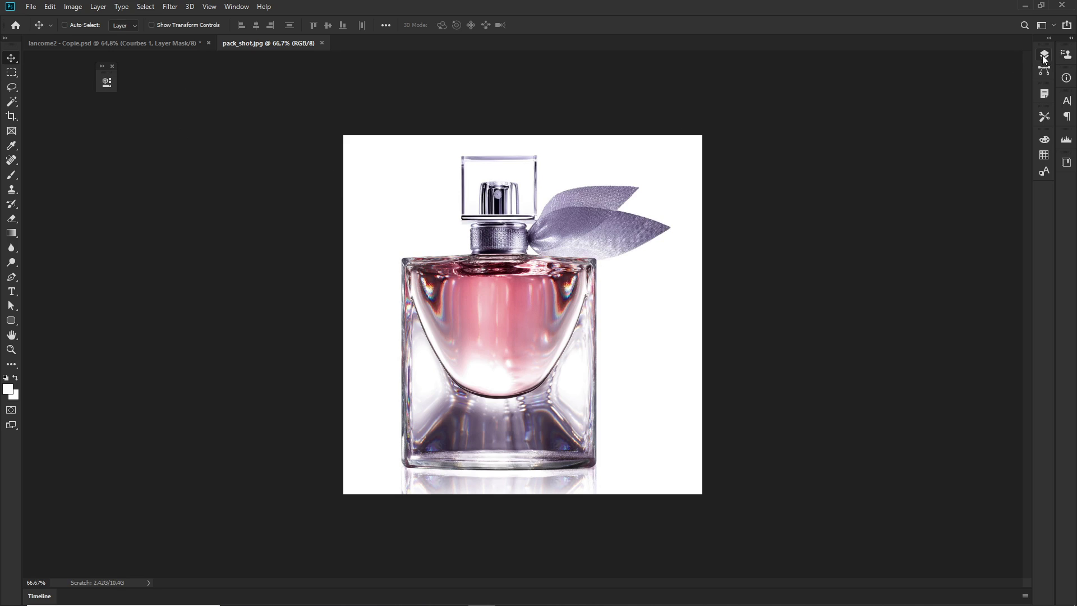
Show the list of layers and unlock the Background layer of the bottle image.
click(239, 7)
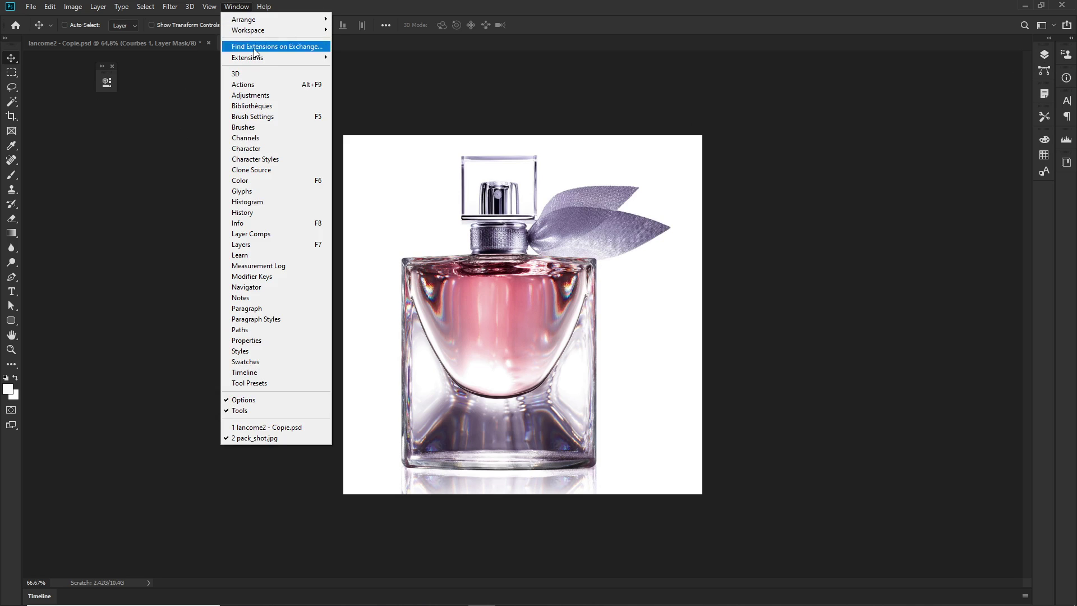
click(248, 247)
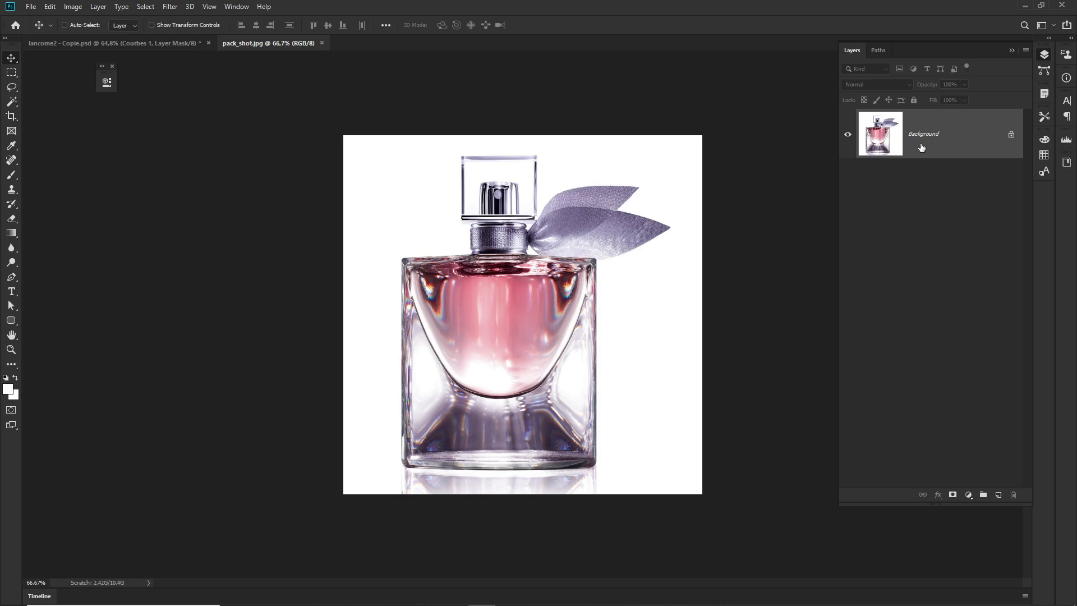
click(1011, 136)
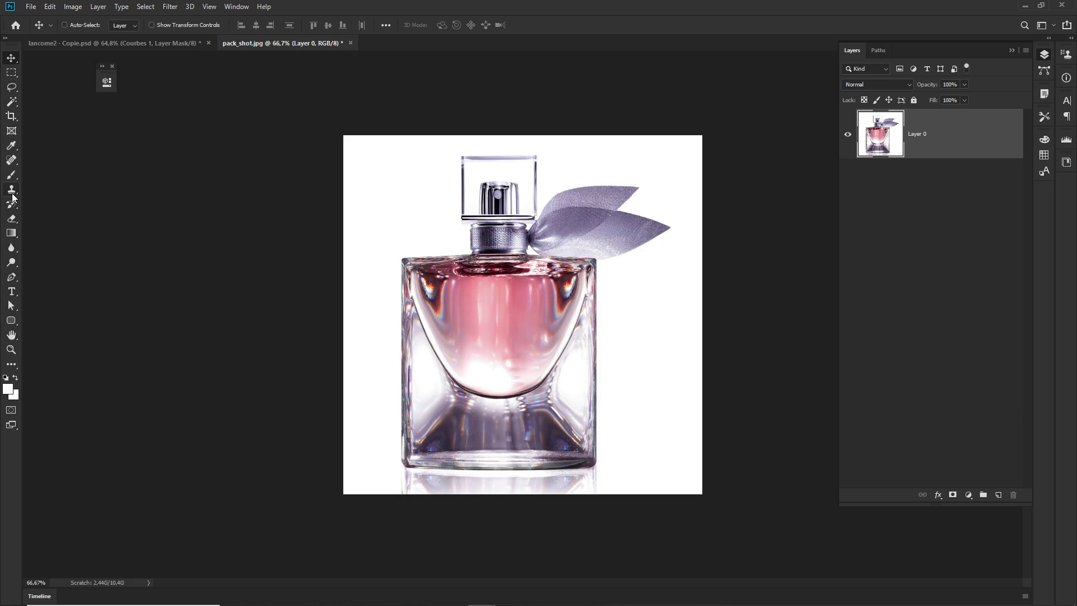
Activate the Pen tool in Path mode and display the Navigator to frame the upper part of the bottle and its ribbon.
key(p)
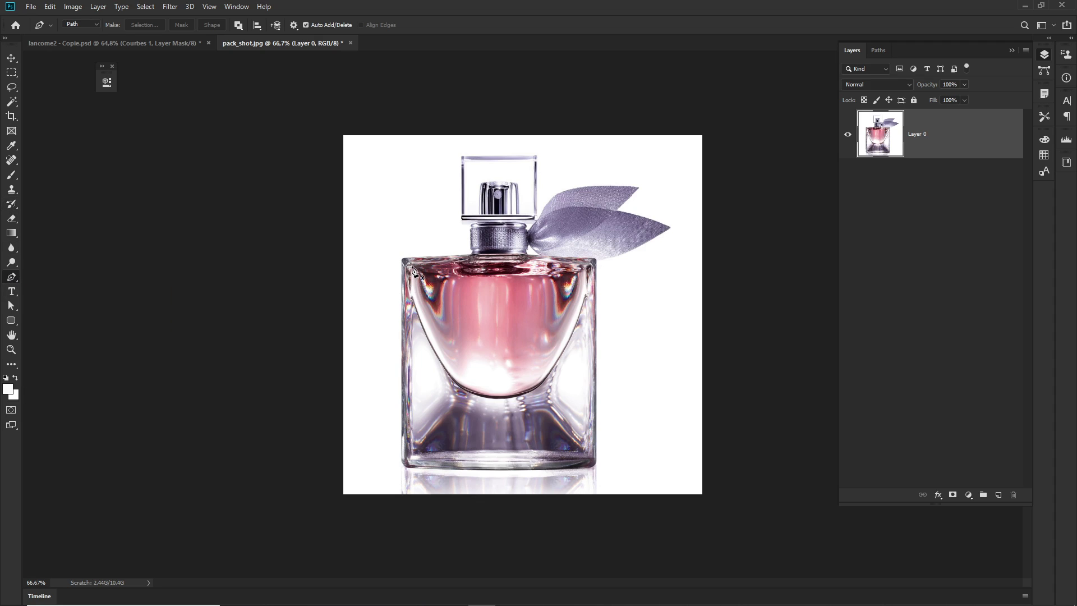
drag(634, 192, 679, 230)
drag(737, 269, 589, 264)
click(236, 8)
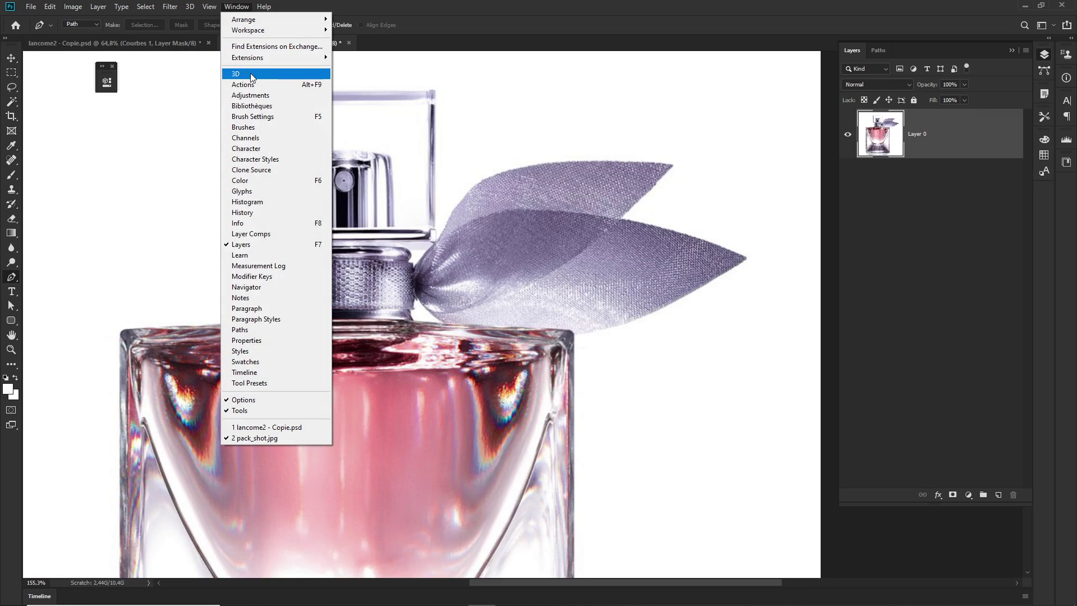
click(259, 286)
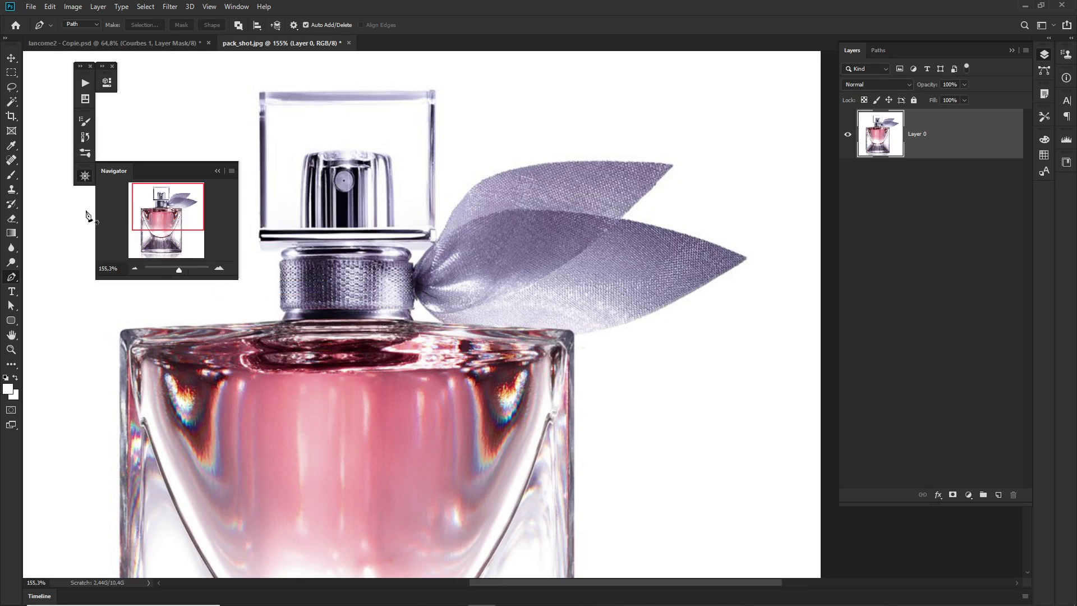
click(173, 218)
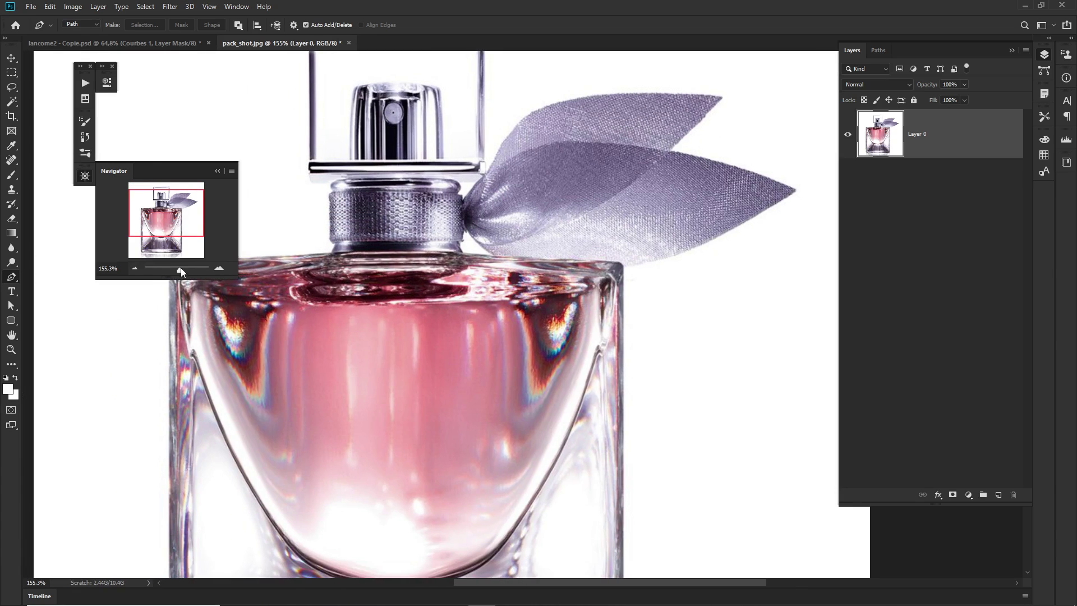
drag(181, 270, 178, 269)
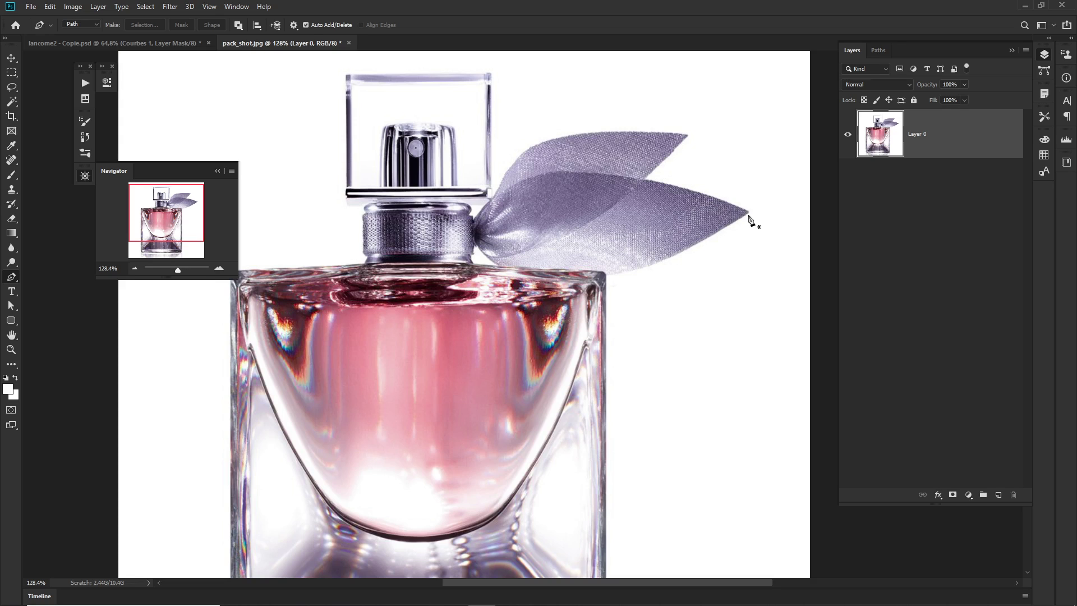
Start a Pen path at the ribbon's outer tip and curve it along the lower ribbon edge to the bottle's upper-right corner.
scroll(749, 216, up, 3)
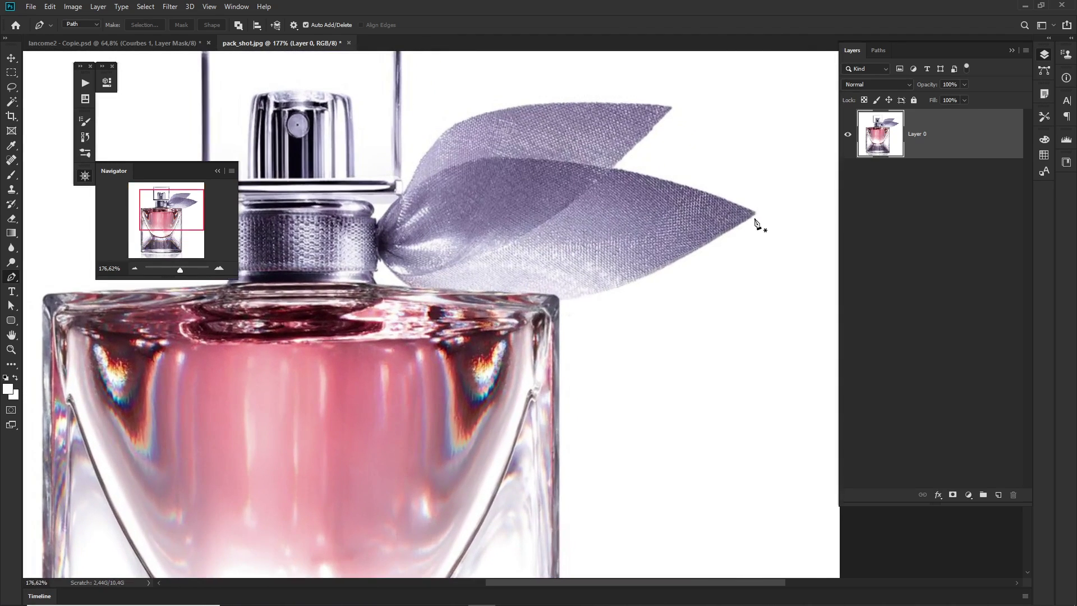
click(755, 215)
click(561, 301)
drag(554, 303, 479, 308)
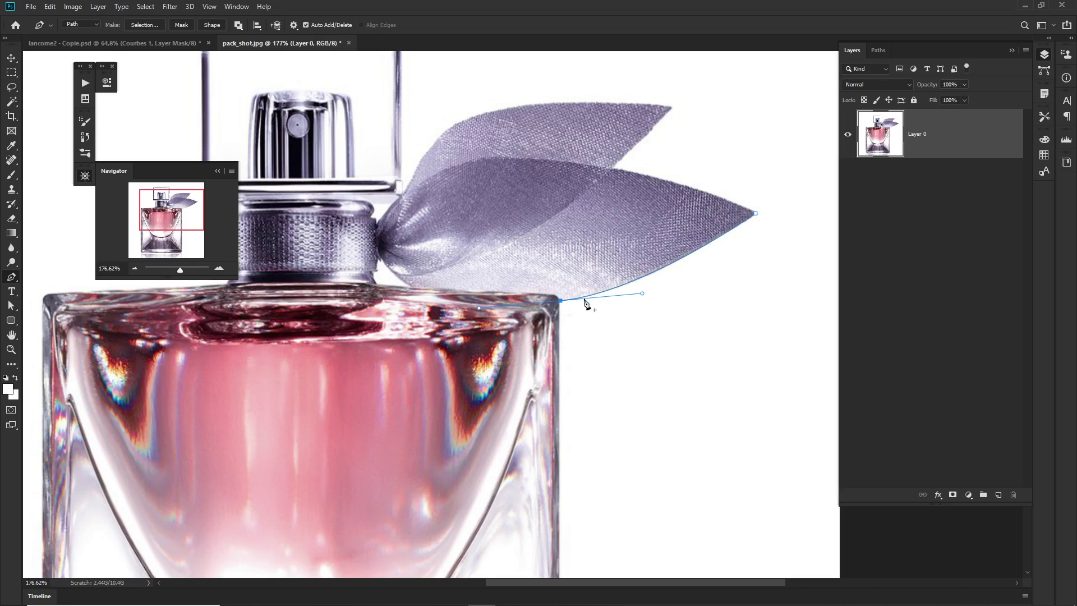
Try to add an anchor partway down the bottle's right edge and move it to the lower-right corner.
drag(604, 329, 619, 209)
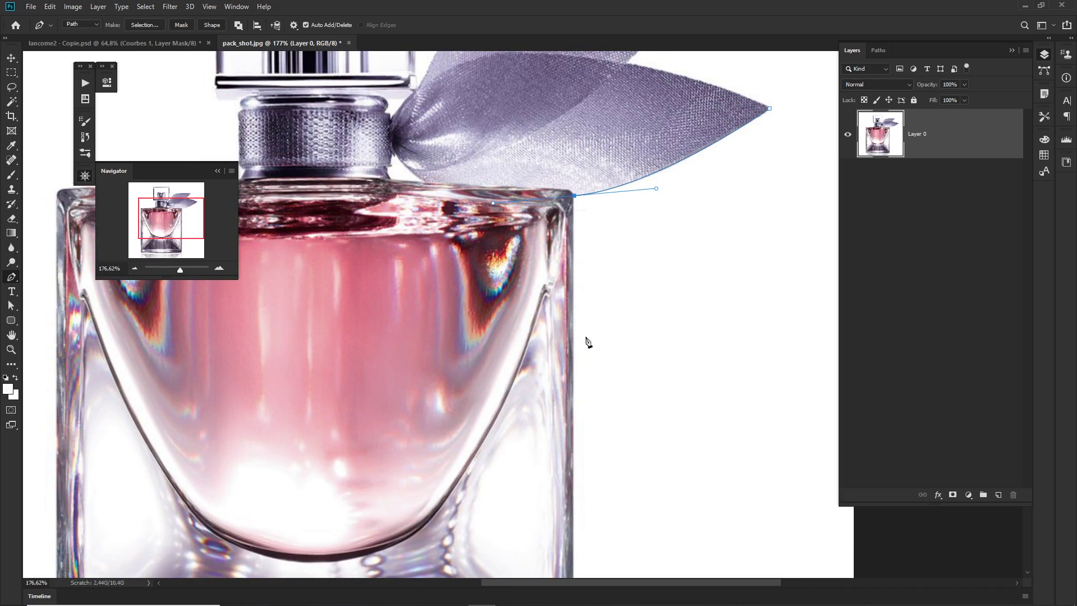
click(575, 196)
click(573, 309)
scroll(606, 319, down, 3)
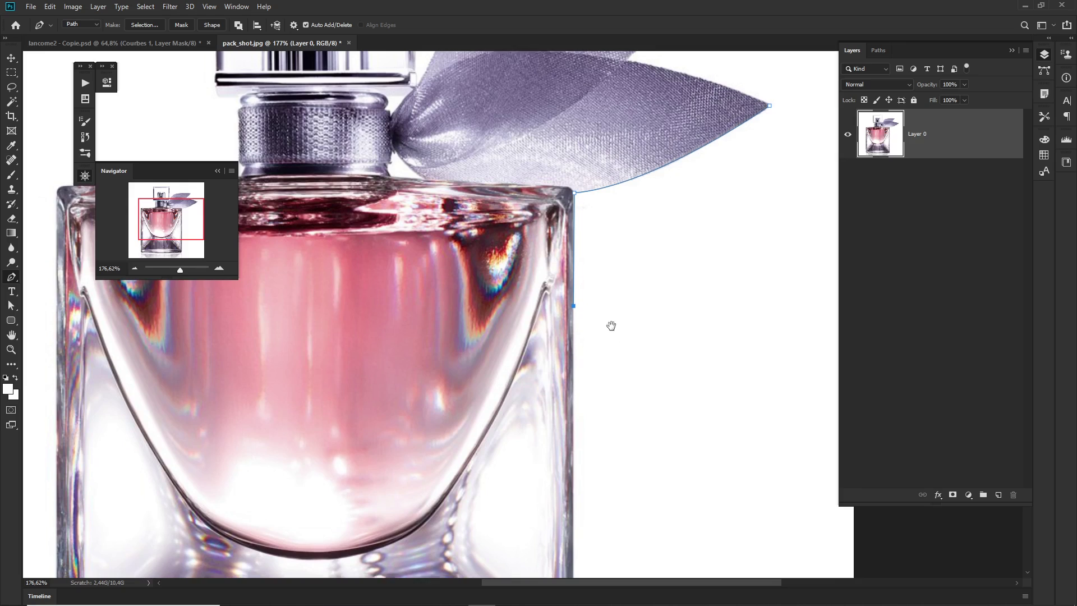
click(18, 306)
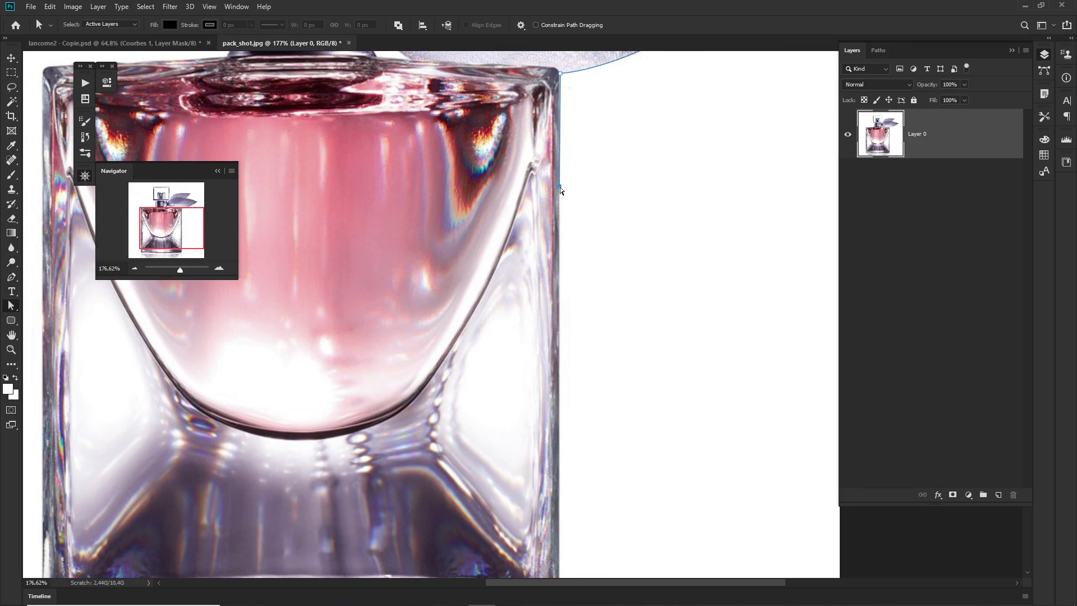
scroll(559, 470, down, 3)
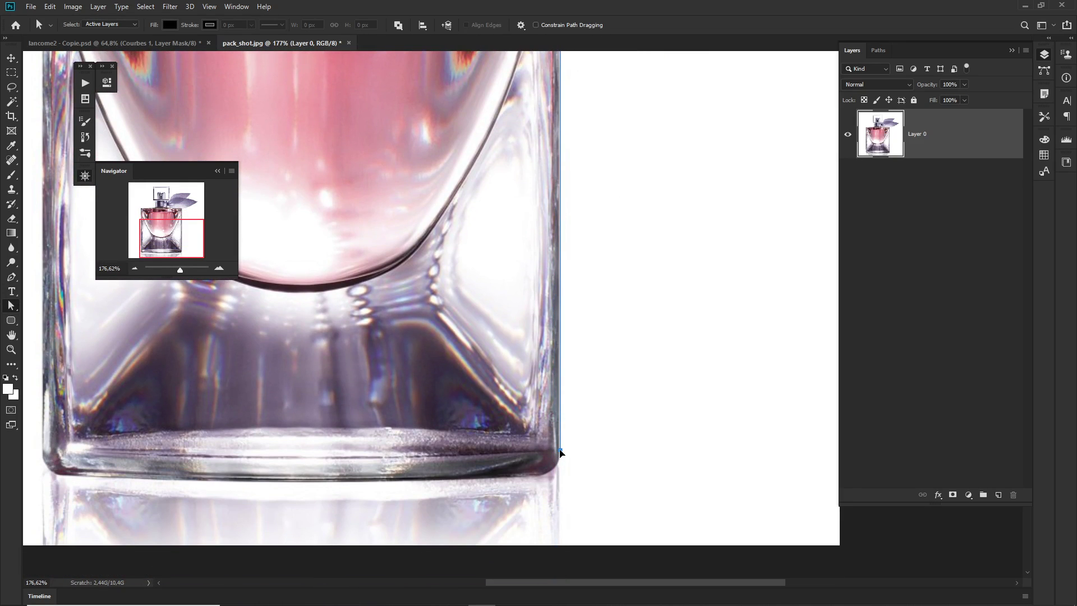
click(566, 454)
scroll(590, 221, up, 4)
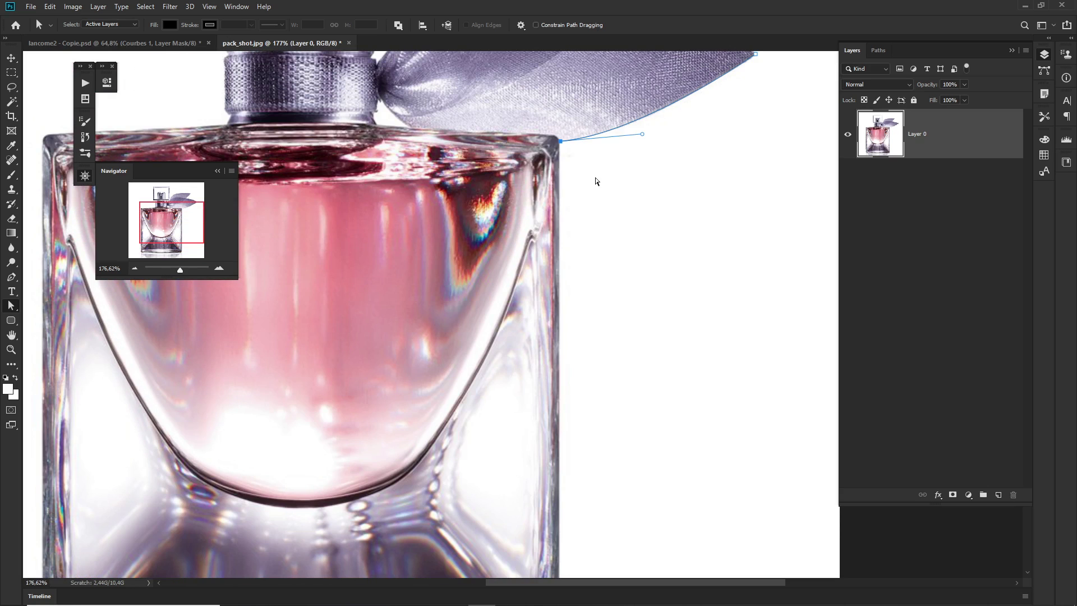
Extend the Pen path straight down the bottle's right side, around the lower-right corner and along the base to its middle.
key(p)
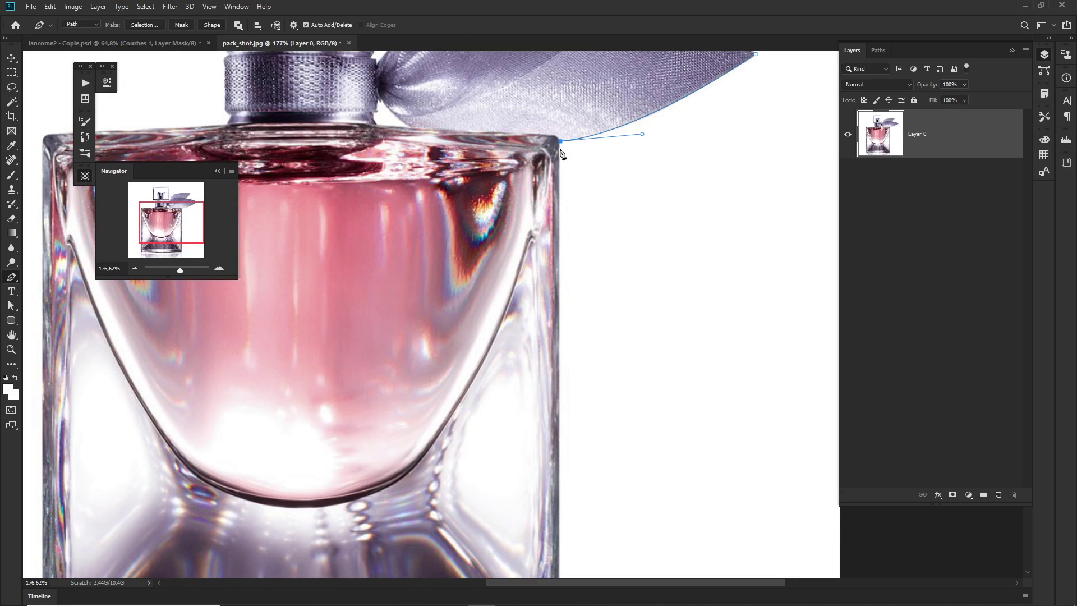
scroll(576, 389, down, 4)
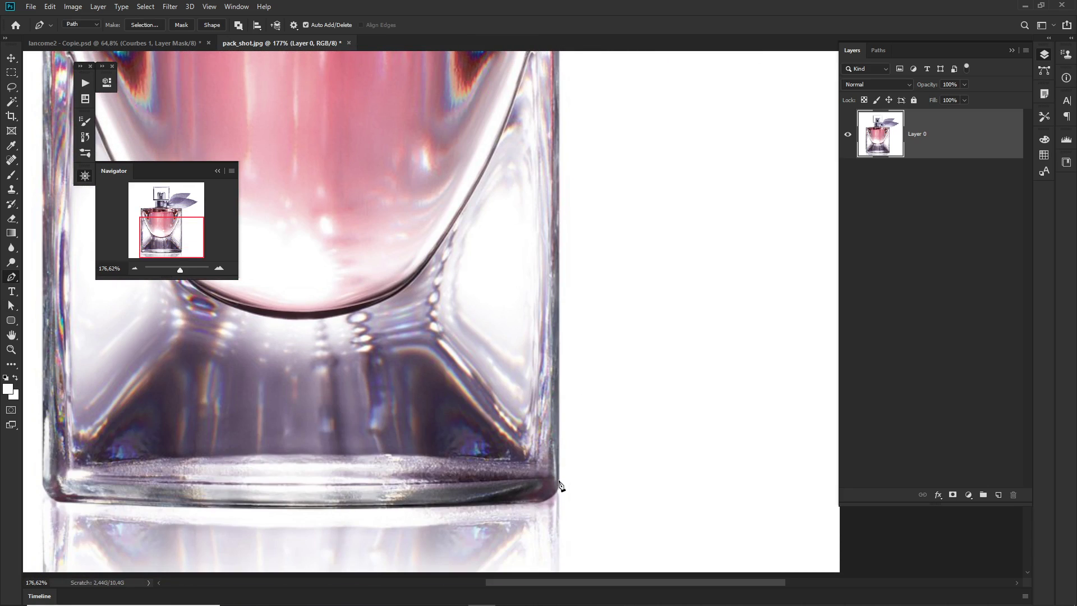
click(559, 481)
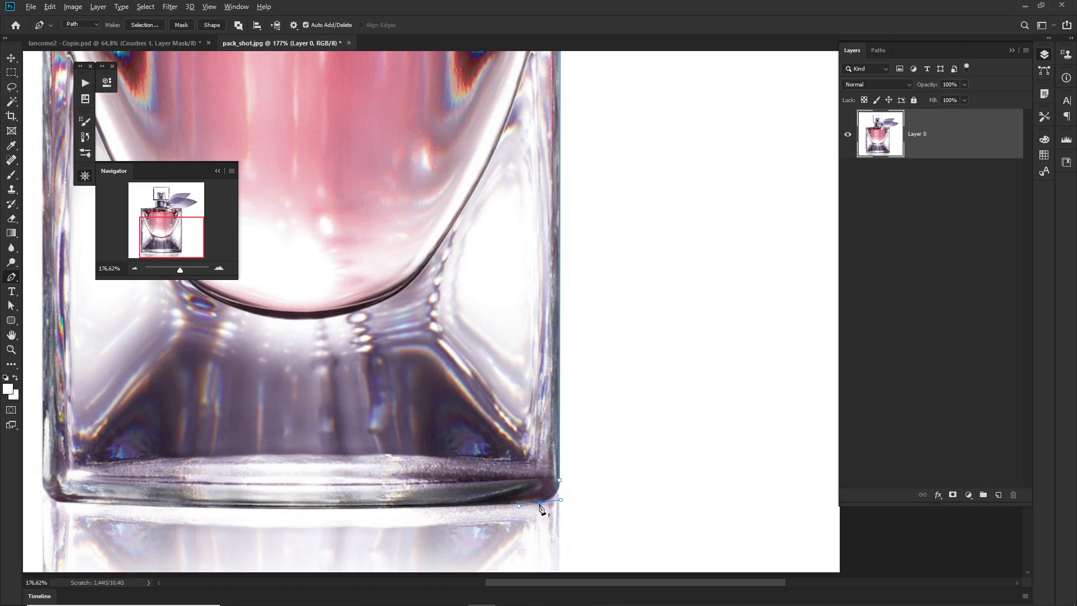
alt+click(540, 503)
drag(297, 508, 416, 474)
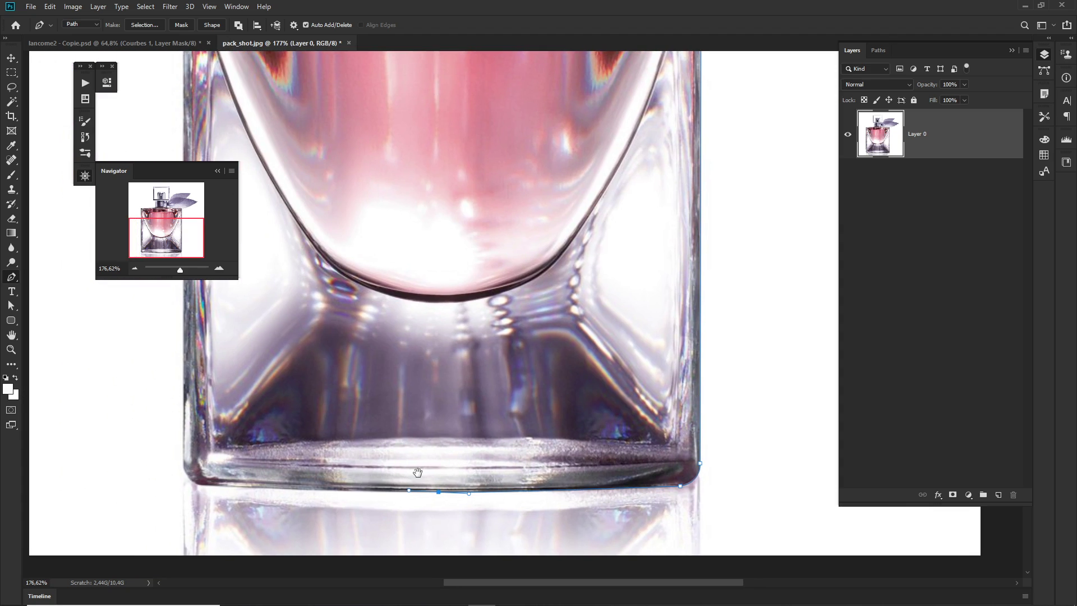
Continue the path around the bottle's lower-left corner and up the left side, rounding the upper-left corner.
click(198, 485)
drag(184, 467, 184, 454)
drag(268, 385, 409, 473)
drag(387, 406, 410, 586)
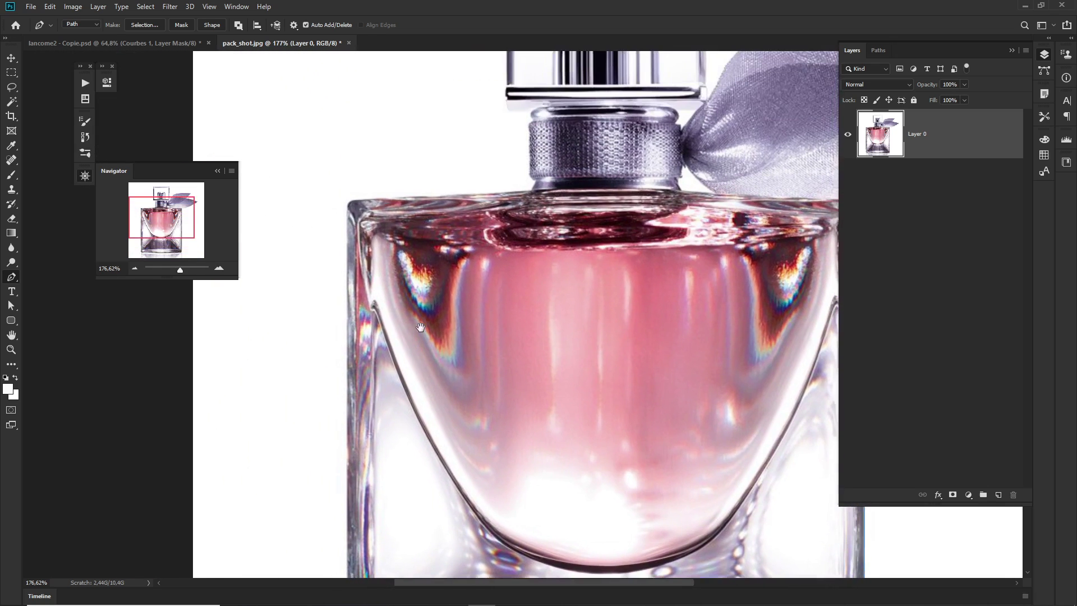
click(346, 213)
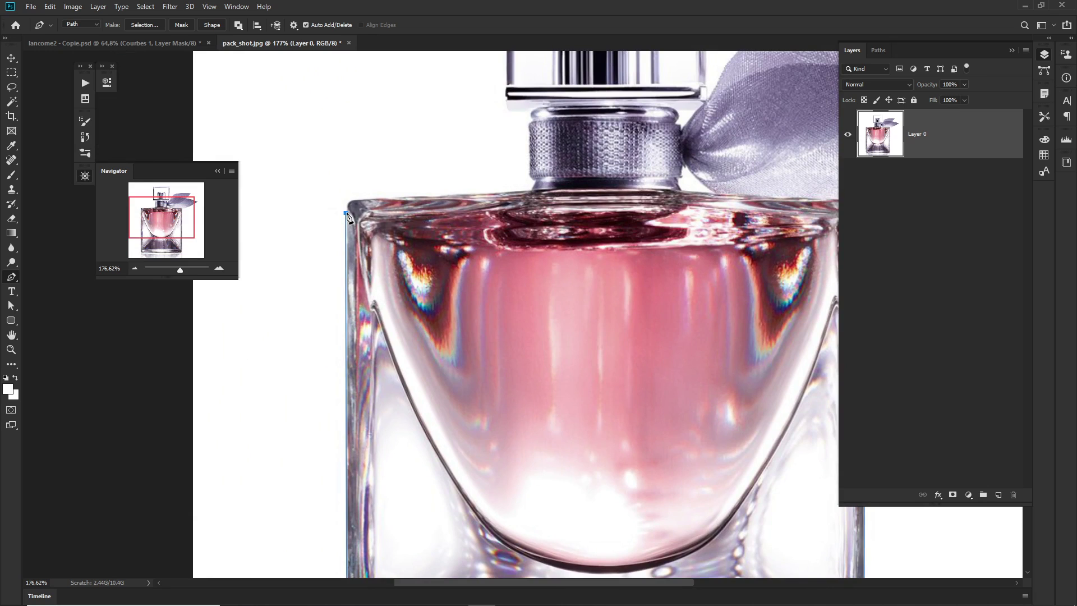
mouse_move(346, 213)
mouse_down()
mouse_move(315, 219)
mouse_move(346, 219)
mouse_up()
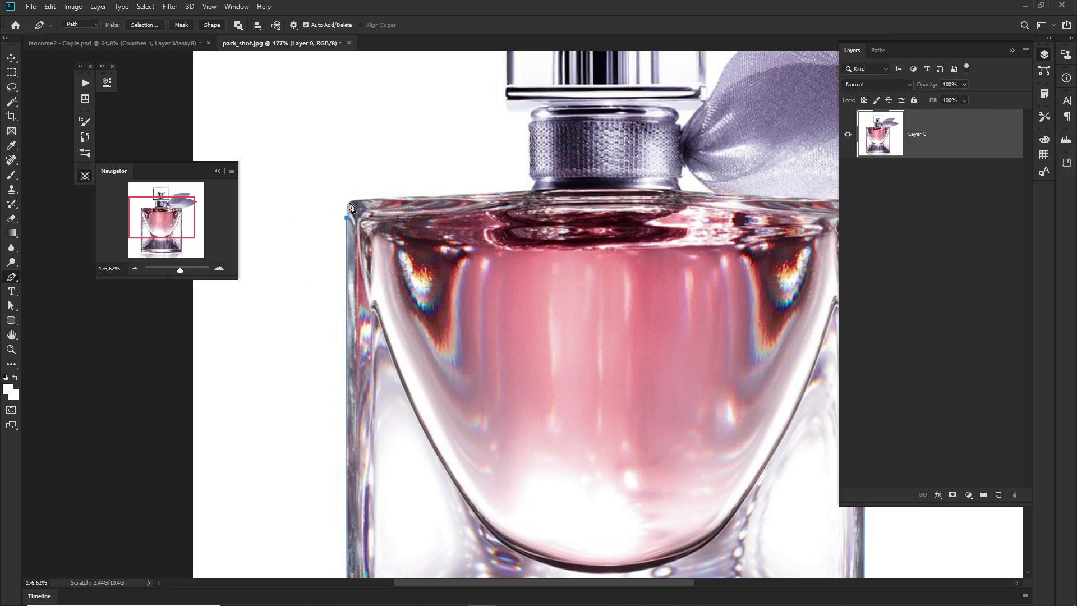
click(349, 201)
drag(365, 203, 244, 311)
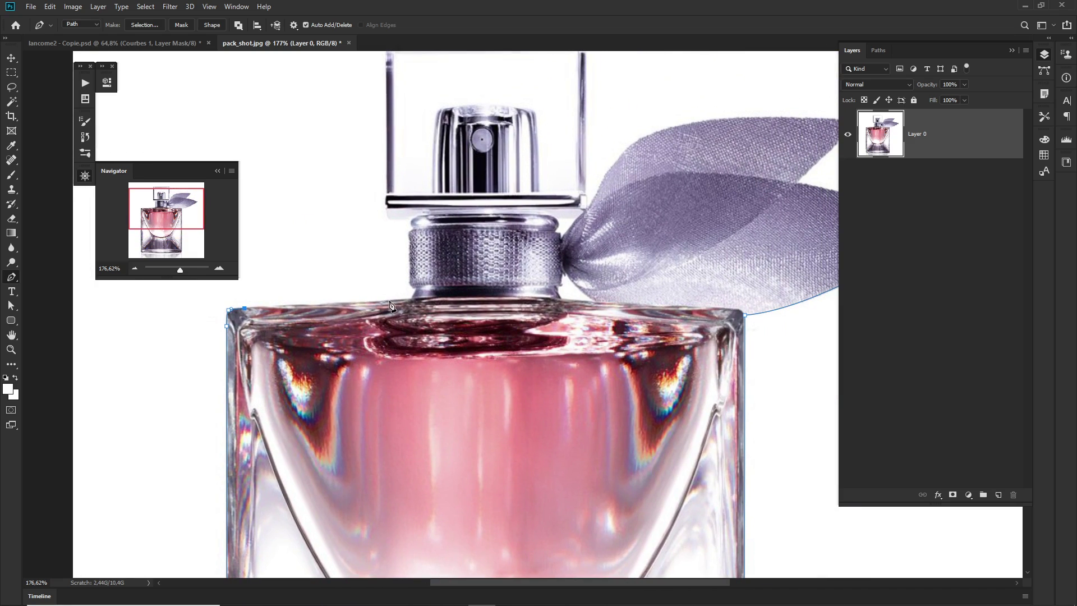
Trace the path along the bottle's left shoulder and up the left edge of the textured neck.
click(389, 301)
click(412, 297)
click(409, 233)
drag(415, 210, 387, 346)
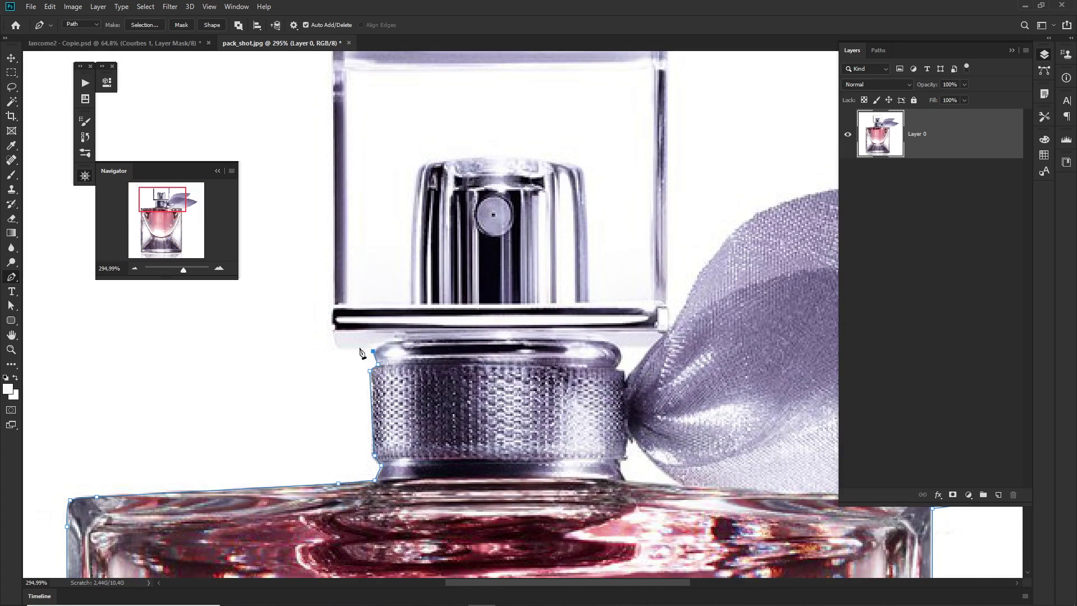
Trace the cap's outline from its lower-left base, up and across the top, and down to the lower-right corner.
drag(338, 346, 332, 345)
click(332, 331)
click(332, 322)
scroll(355, 259, up, 3)
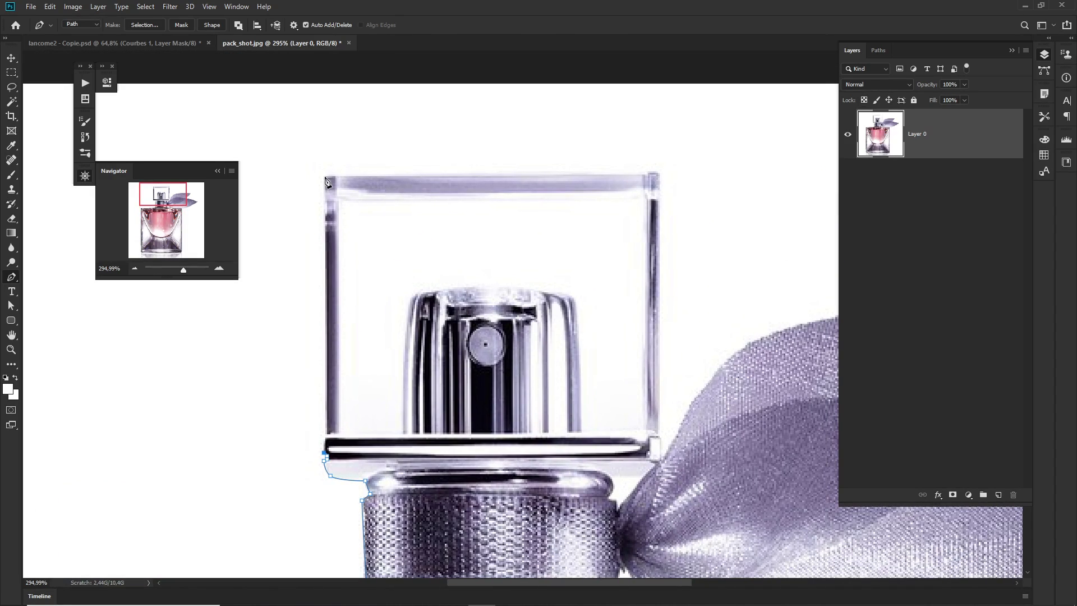
click(325, 177)
click(657, 173)
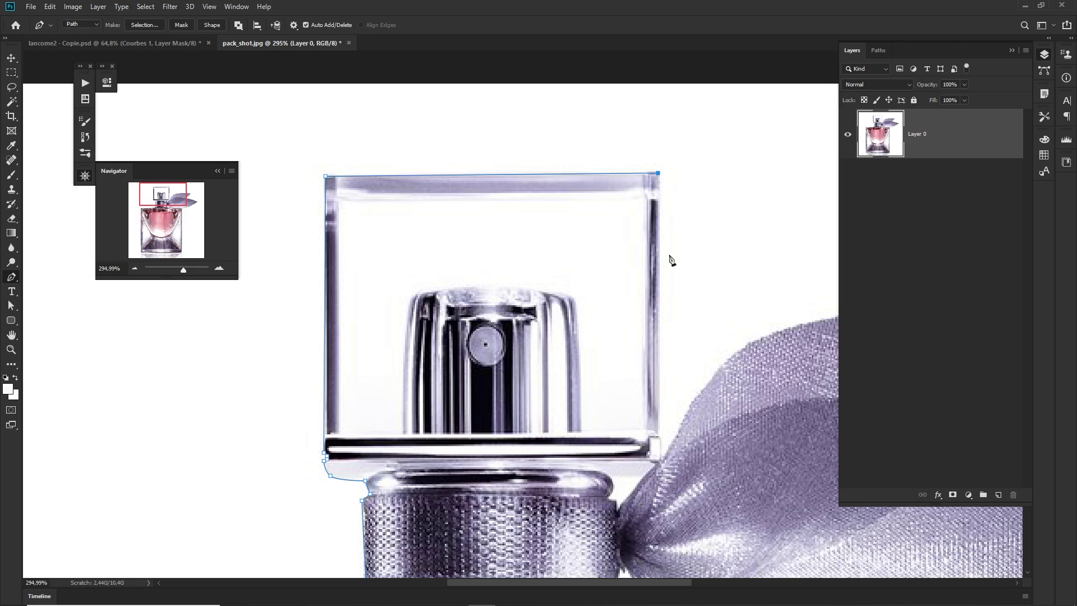
click(660, 460)
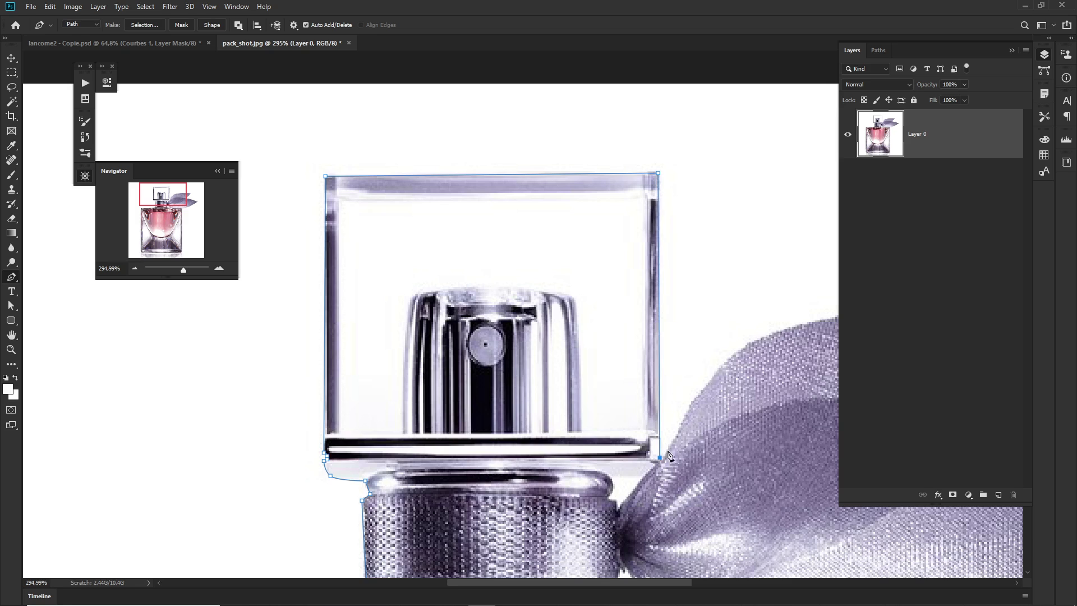
Continue the Pen path from the cap's lower-right corner over the ribbon's upper leaf, around its tip and into the notch between the leaves.
drag(660, 459, 260, 476)
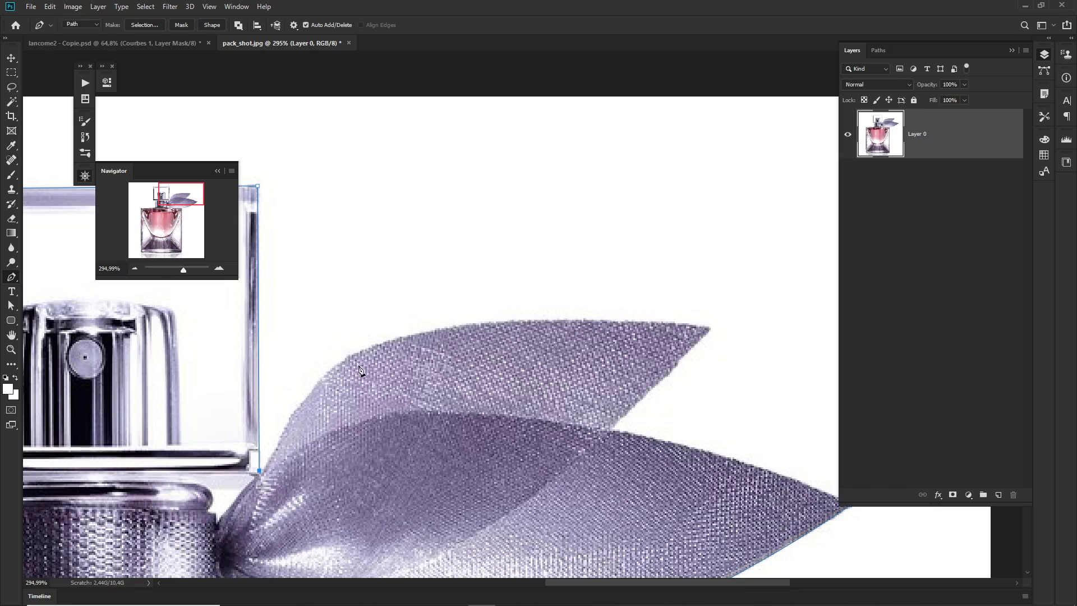
drag(464, 326, 598, 310)
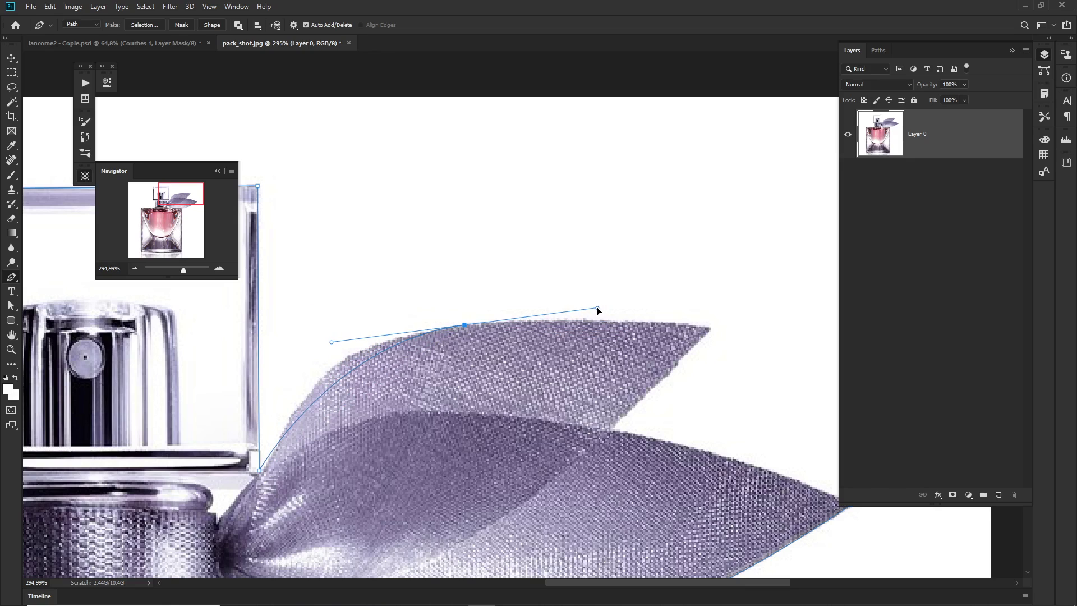
alt+click(464, 325)
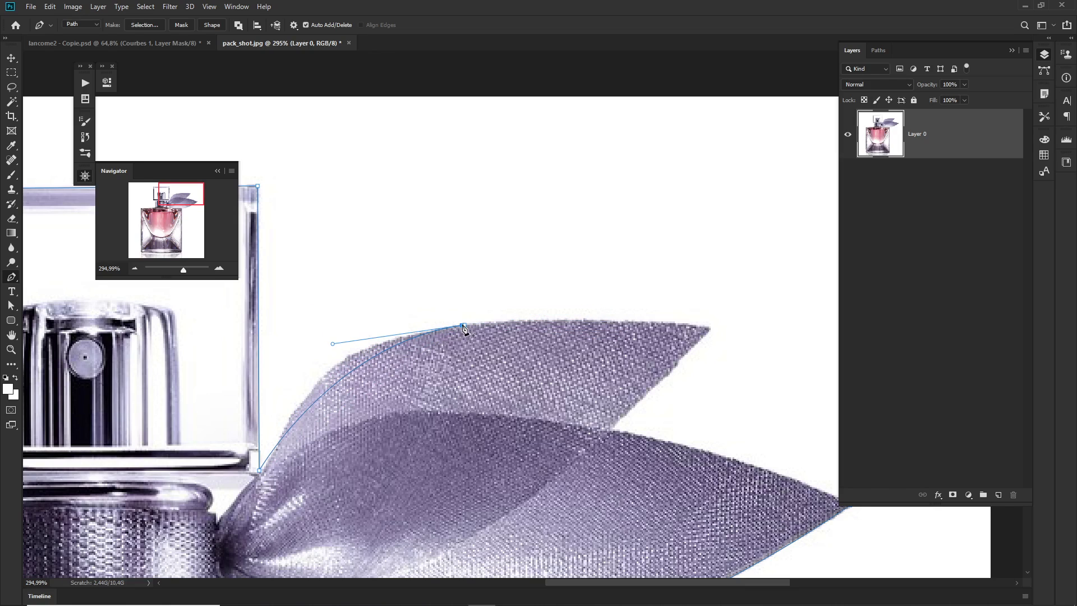
click(707, 327)
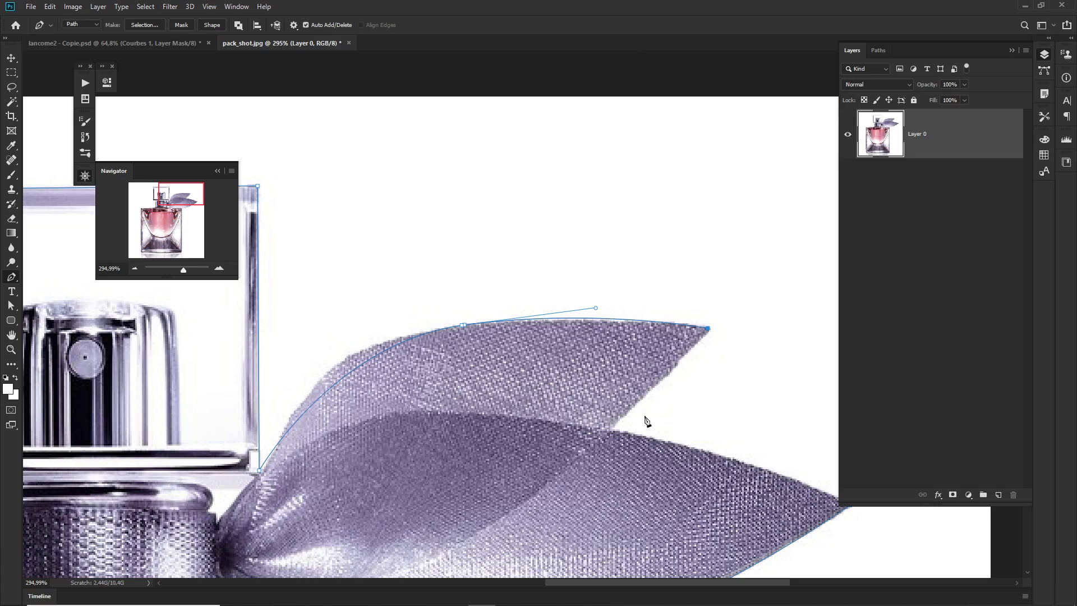
click(608, 430)
drag(608, 431, 602, 431)
Trace the upper edge of the ribbon's lower leaf to its tip and close the path at the starting anchor.
drag(708, 432, 564, 317)
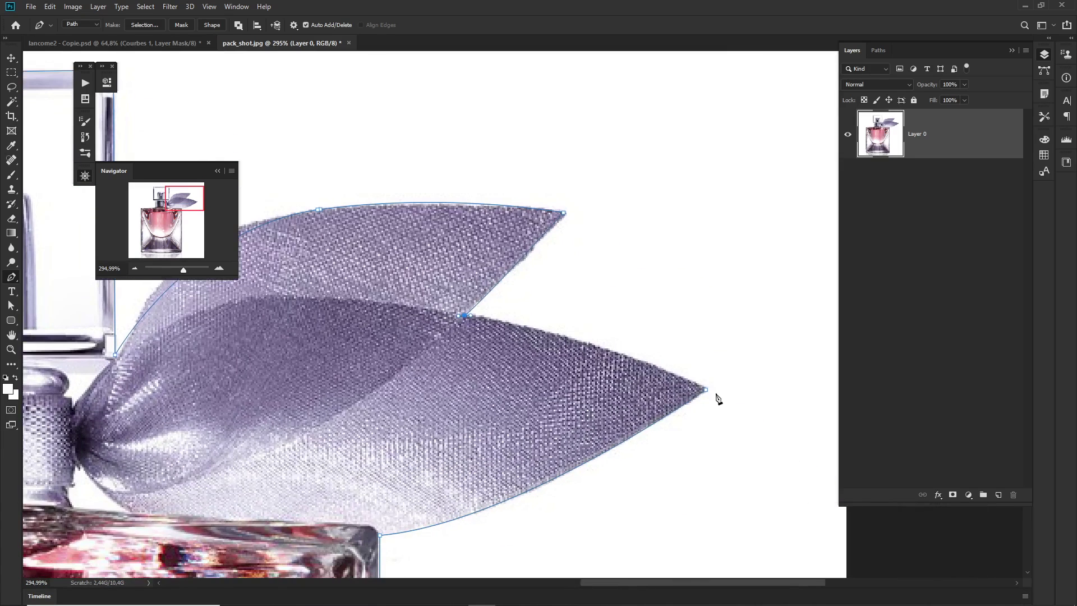
click(705, 390)
drag(705, 391, 769, 433)
drag(520, 359, 596, 345)
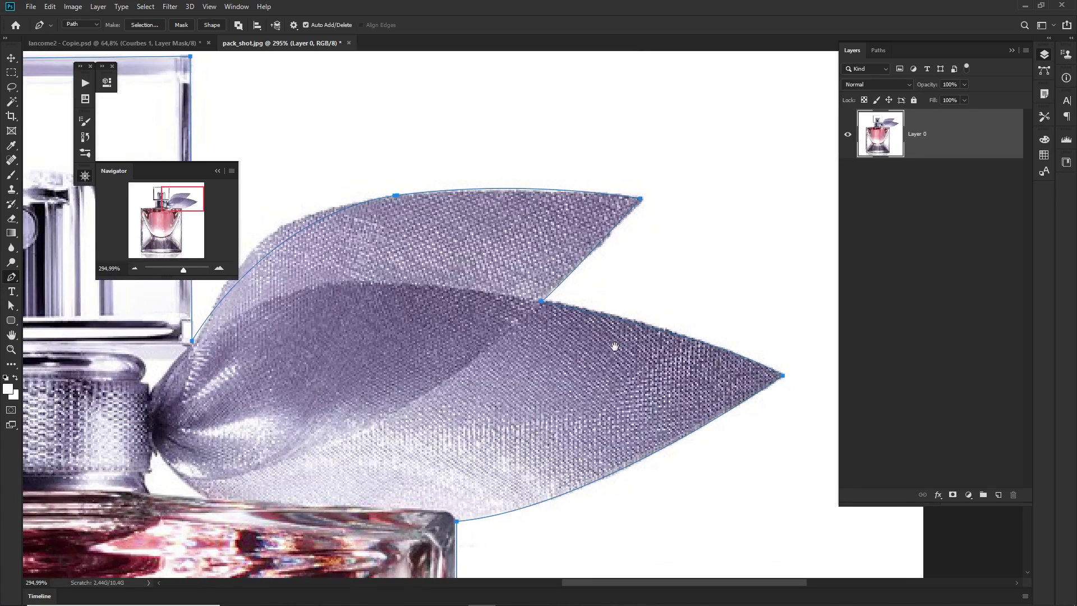
Convert the closed path into a new anti-aliased selection with a feather radius of 0 pixels.
right_click(528, 360)
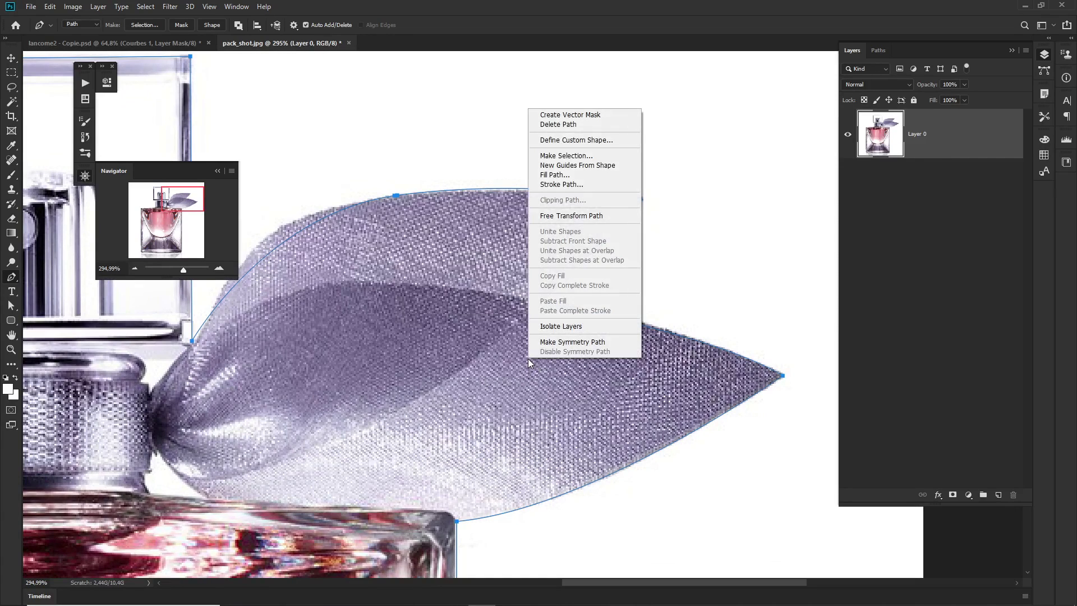
click(559, 156)
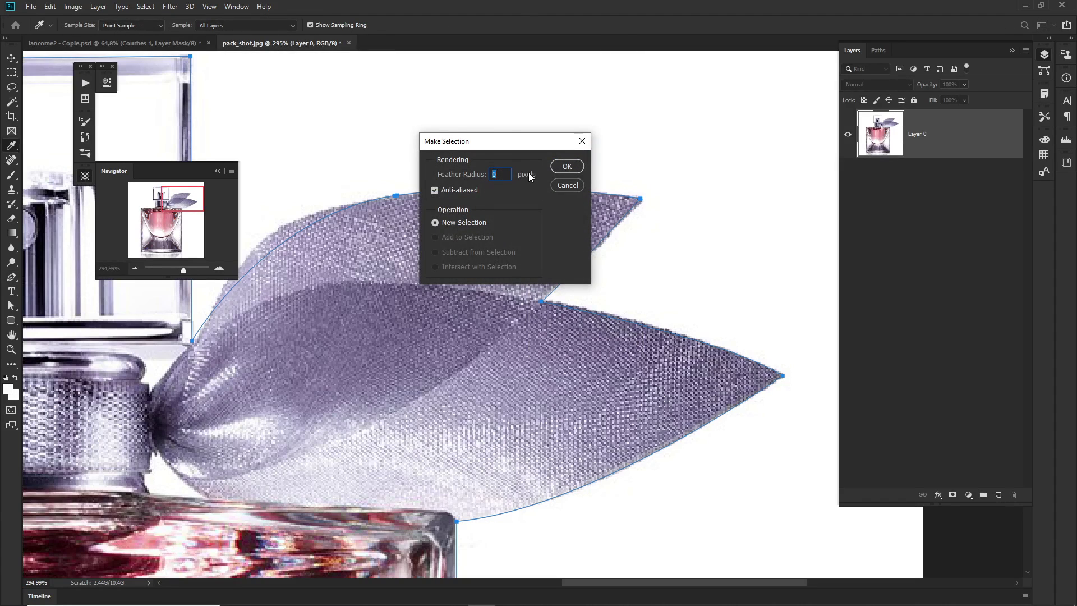
click(566, 167)
Copy the selected bottle onto its own layer and hide the original photo layer.
scroll(521, 358, down, 5)
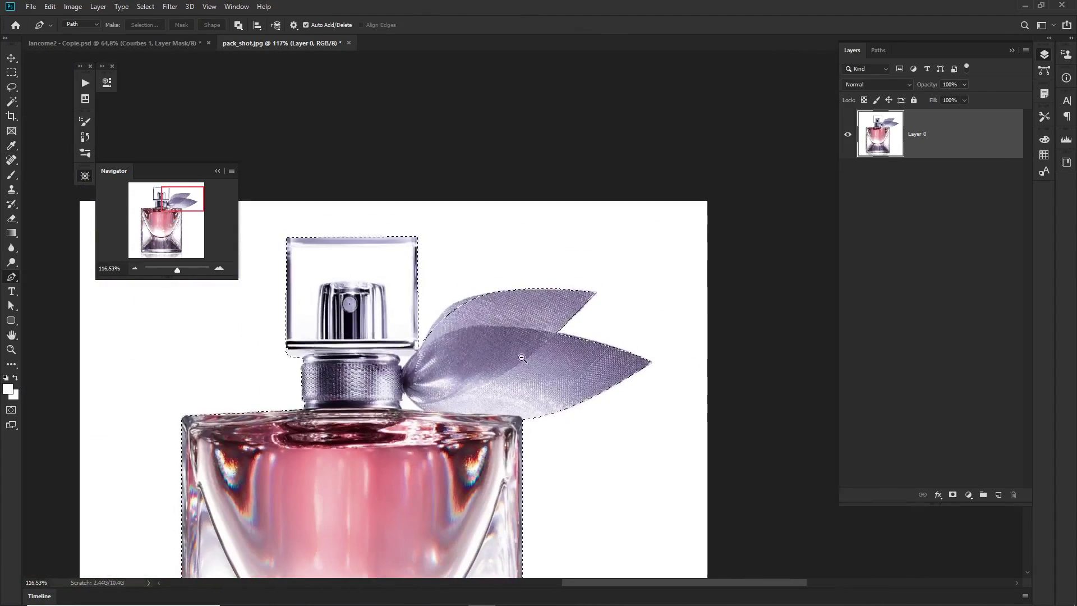
drag(493, 353, 581, 215)
drag(581, 308, 615, 231)
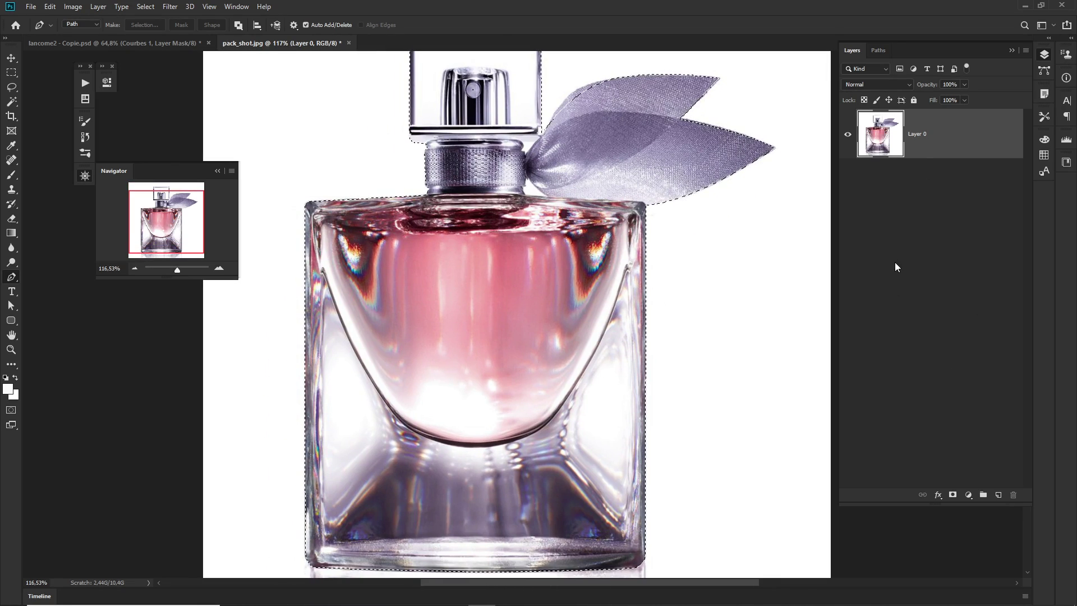
key(ctrl+j)
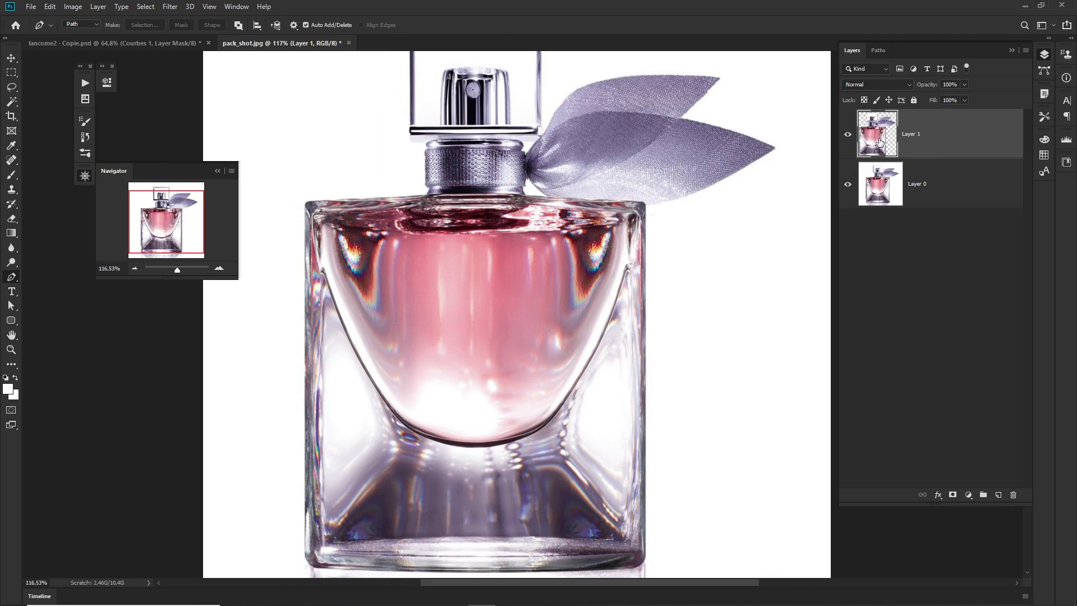
key(ctrl+z)
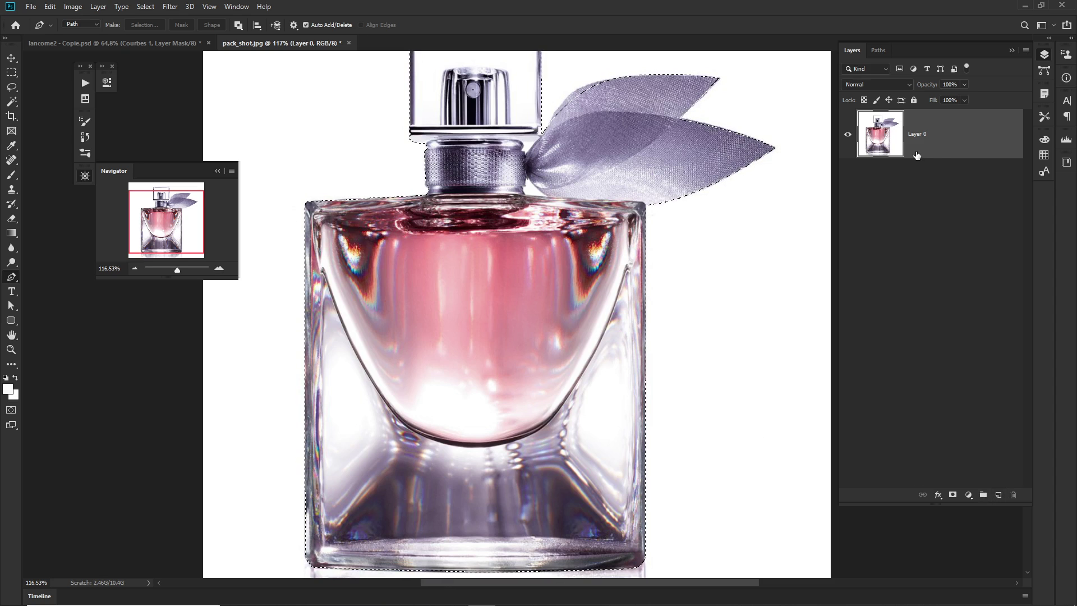
key(ctrl+j)
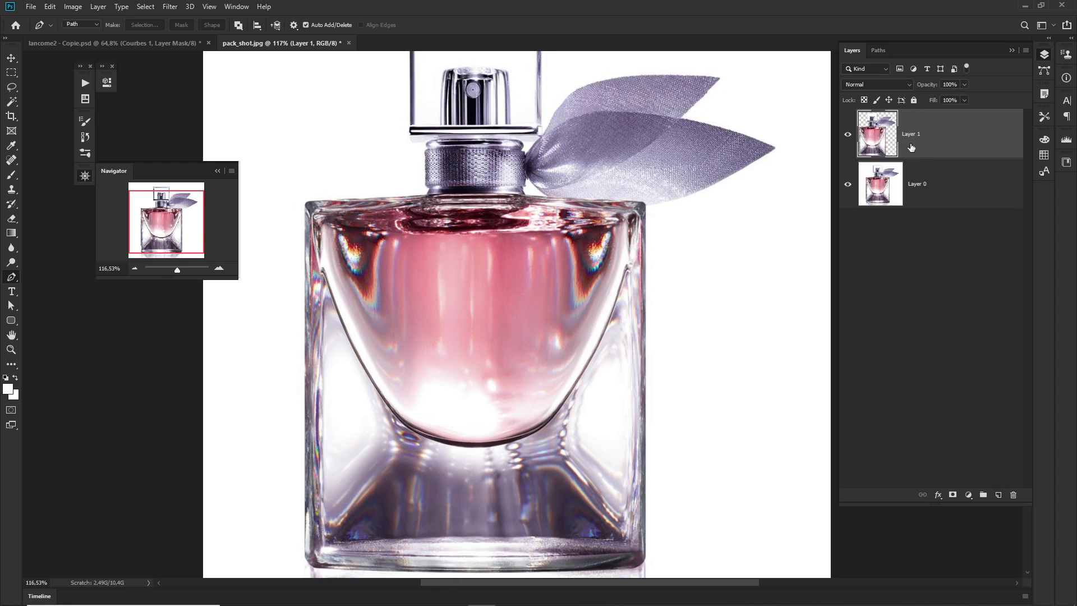
drag(682, 223, 683, 238)
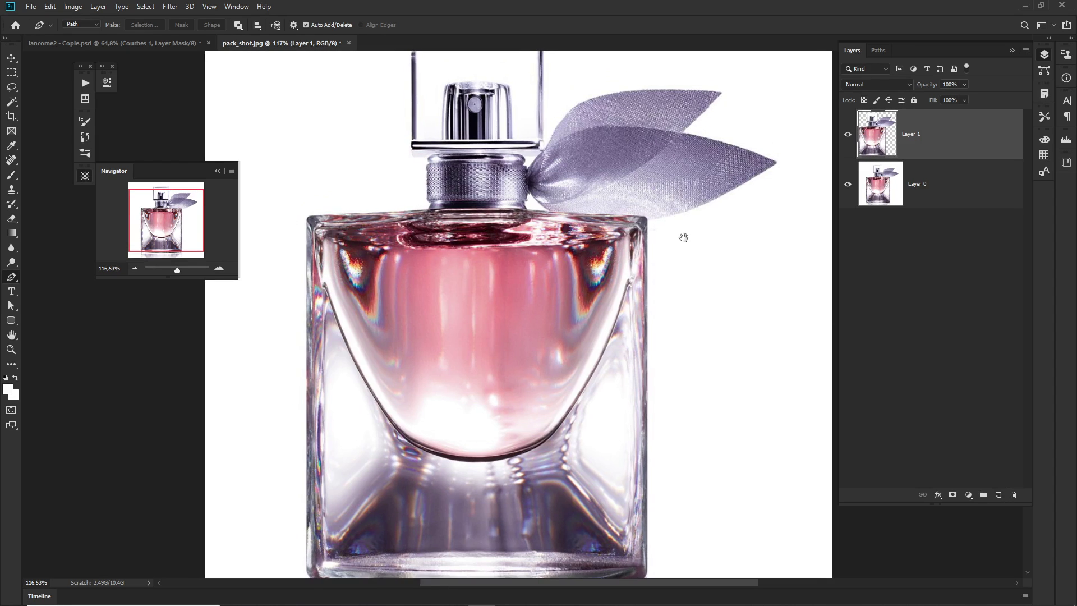
scroll(682, 237, down, 2)
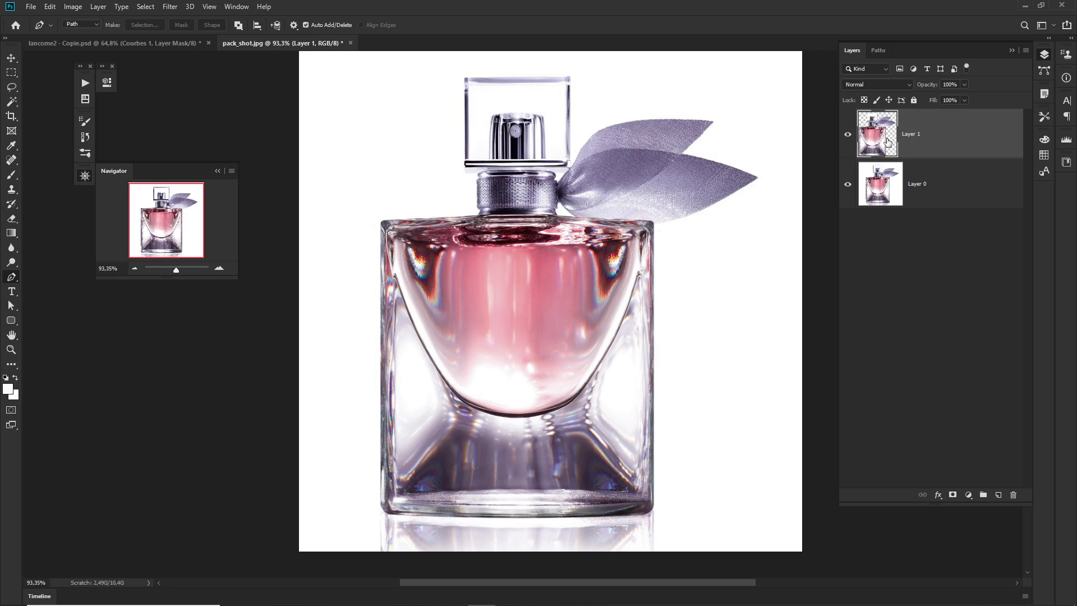
click(847, 186)
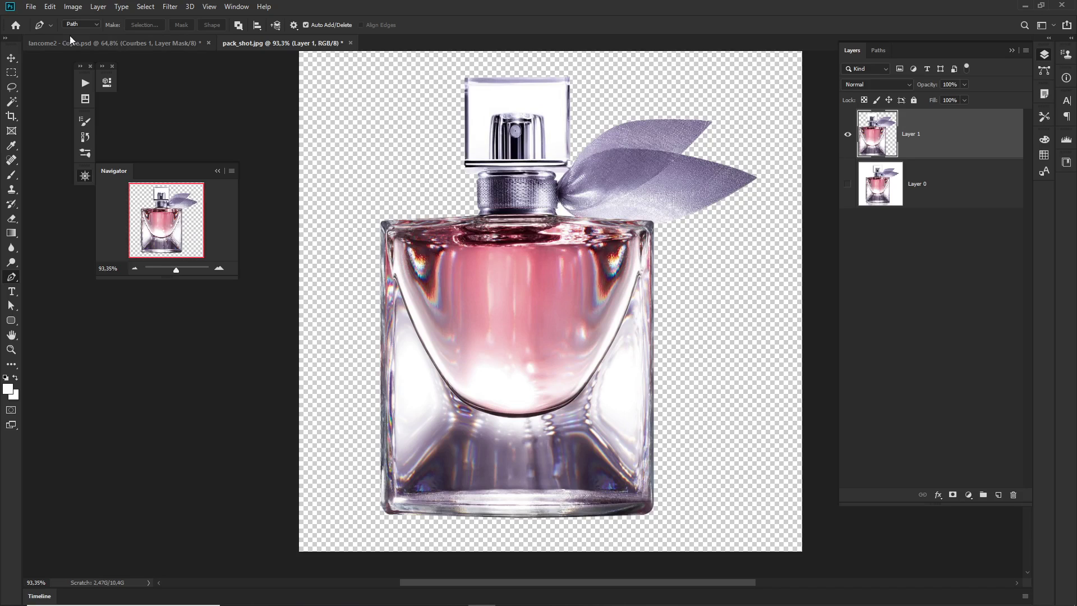
Create a new landscape A4 print document at 300 pixels/inch in RGB Color with a white background.
click(31, 7)
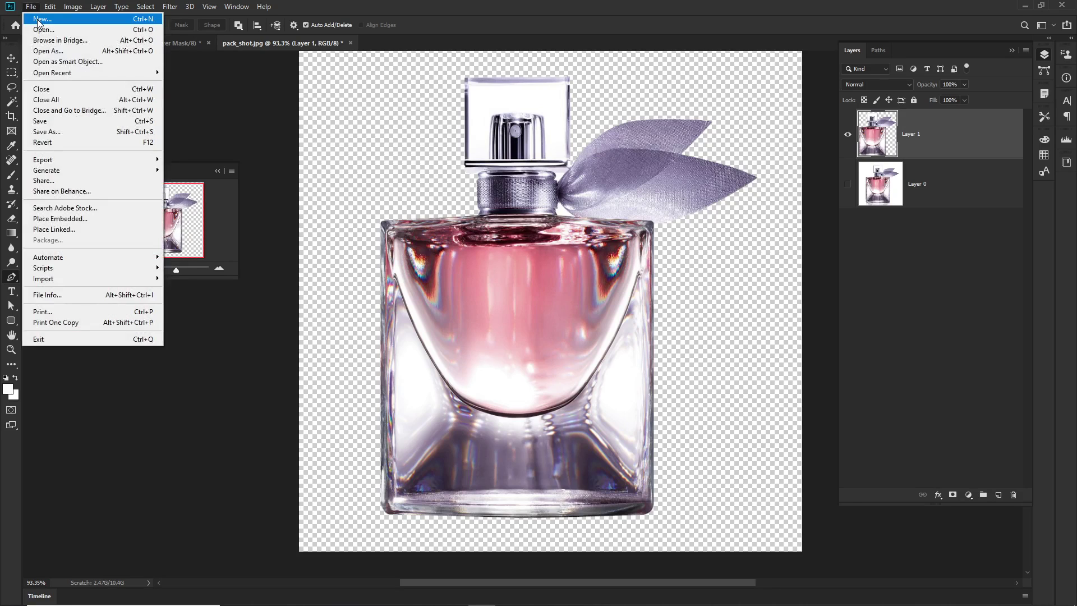
click(42, 18)
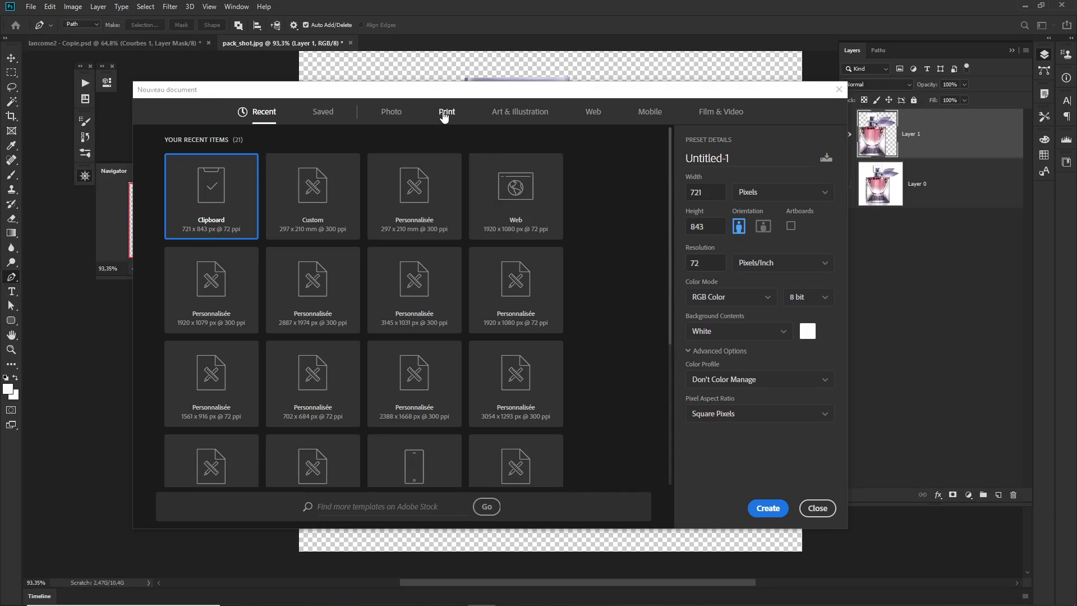
click(445, 114)
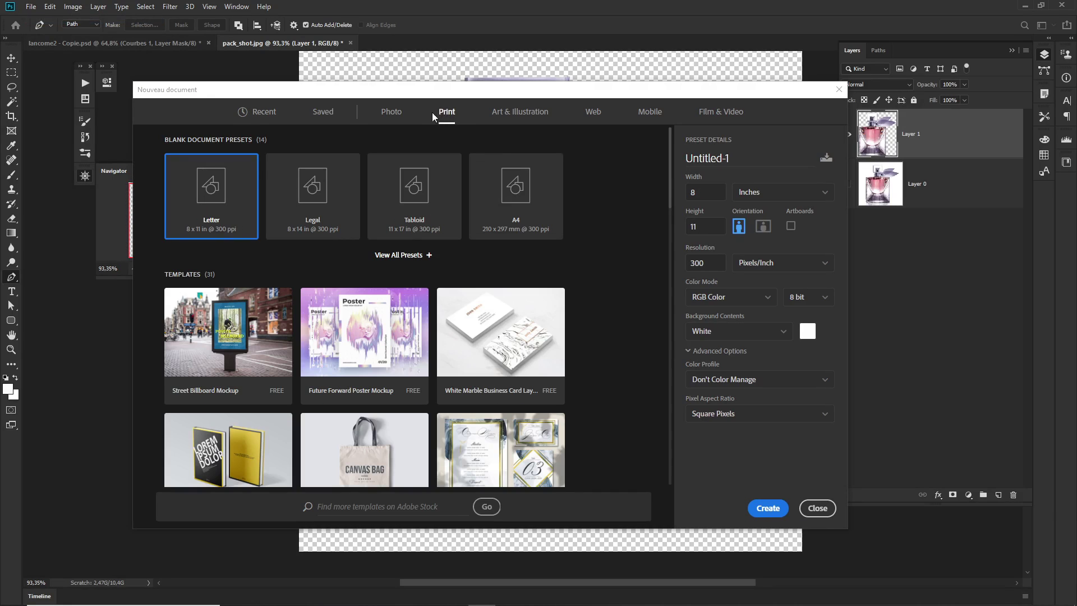
click(517, 208)
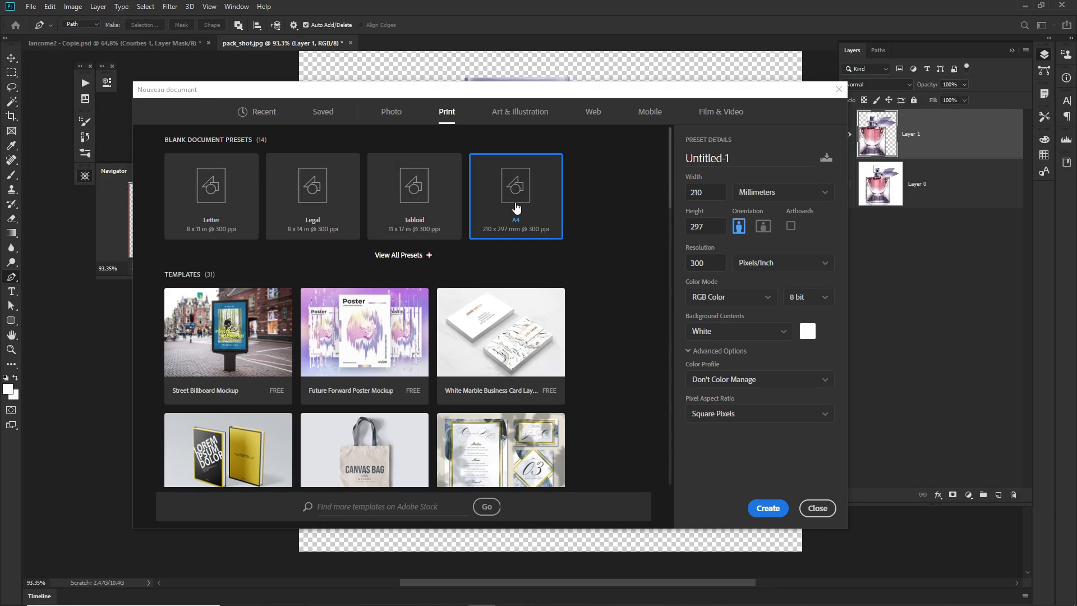
click(765, 230)
click(768, 507)
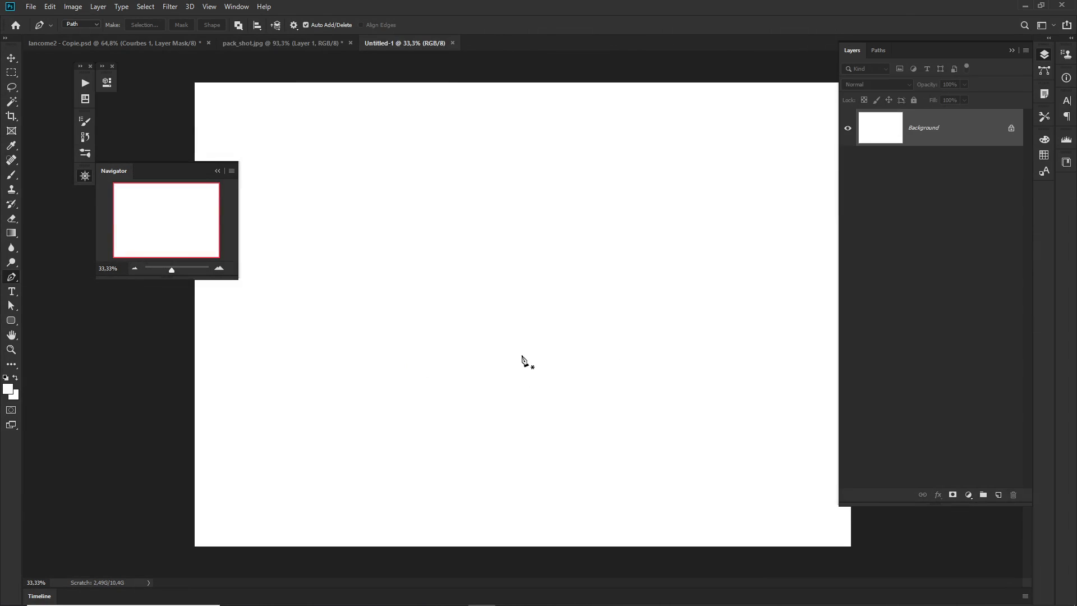
Bring the bottle cutout layer from pack_shot.jpg into the new document and place it near the middle of the canvas.
click(288, 42)
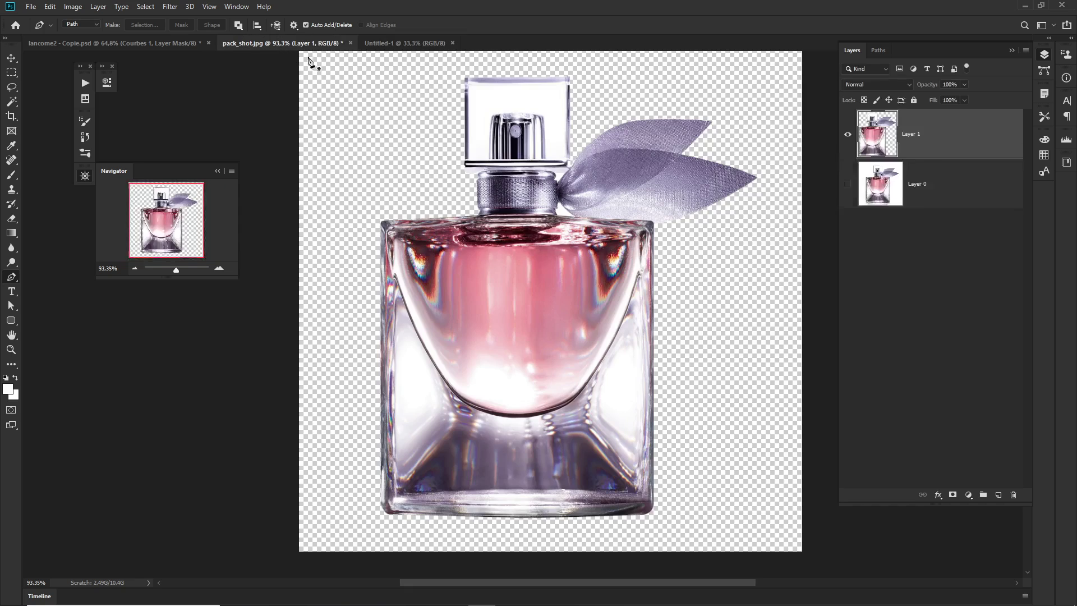
drag(935, 135, 542, 255)
key(v)
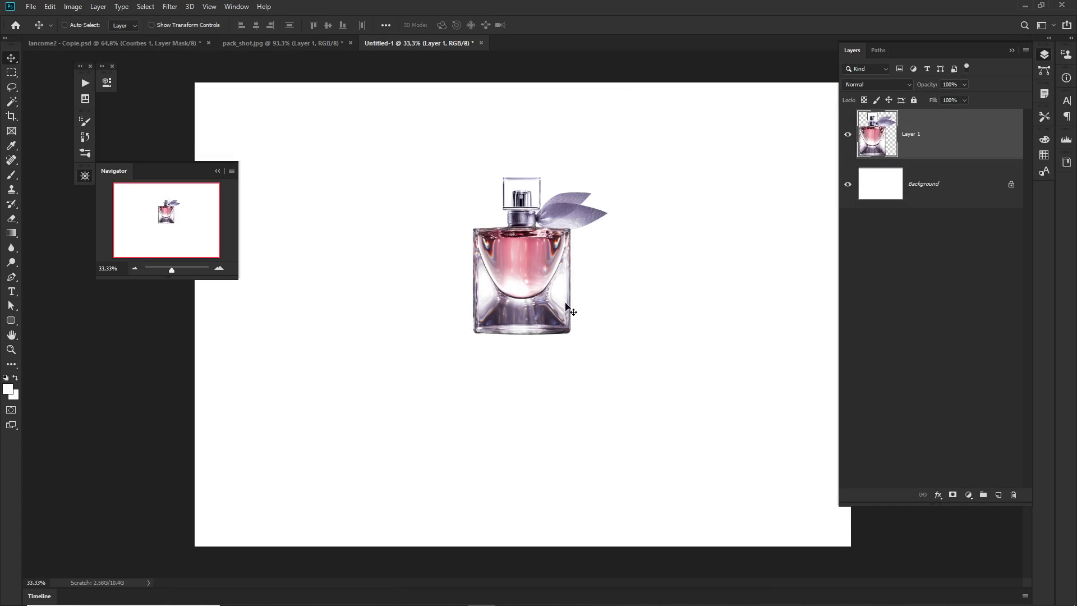
drag(546, 299, 557, 343)
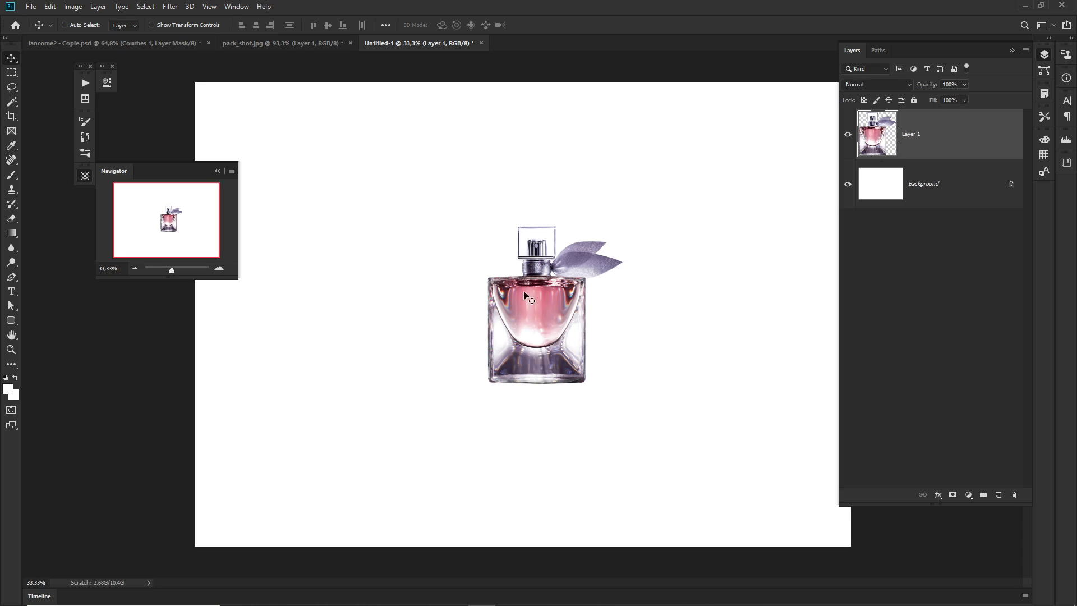
Align the bottle layer and the Background on their horizontal centers, leaving only the bottle layer selected.
click(950, 188)
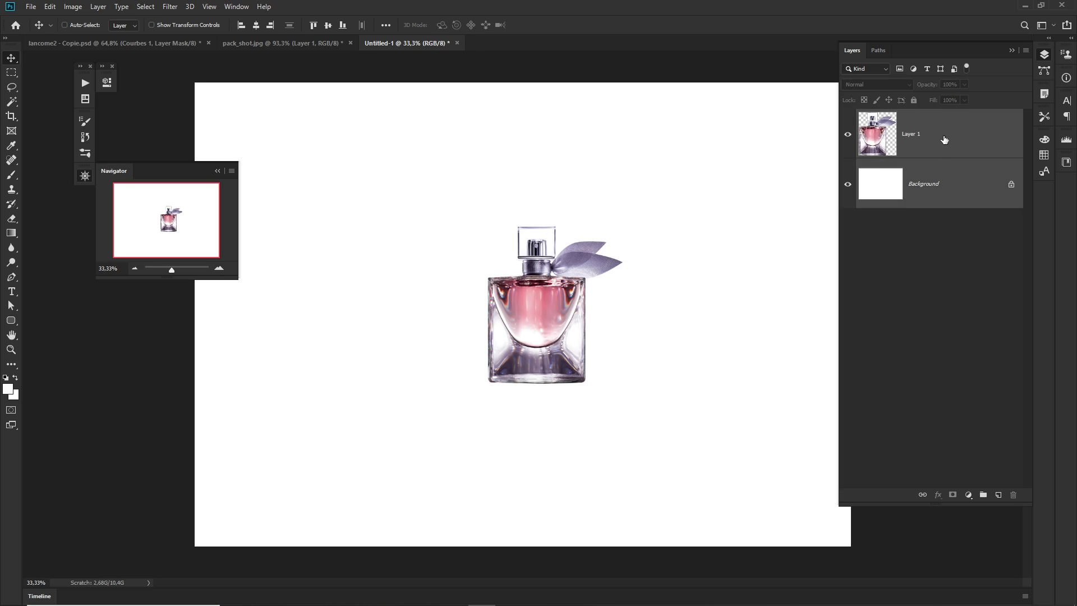
click(945, 148)
click(945, 188)
click(257, 24)
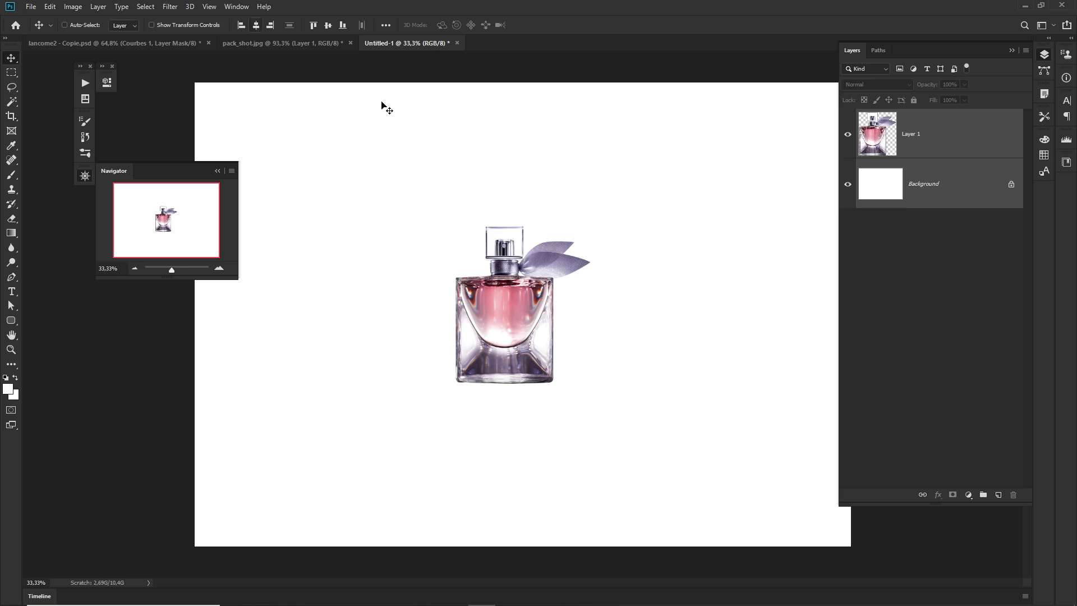
click(900, 150)
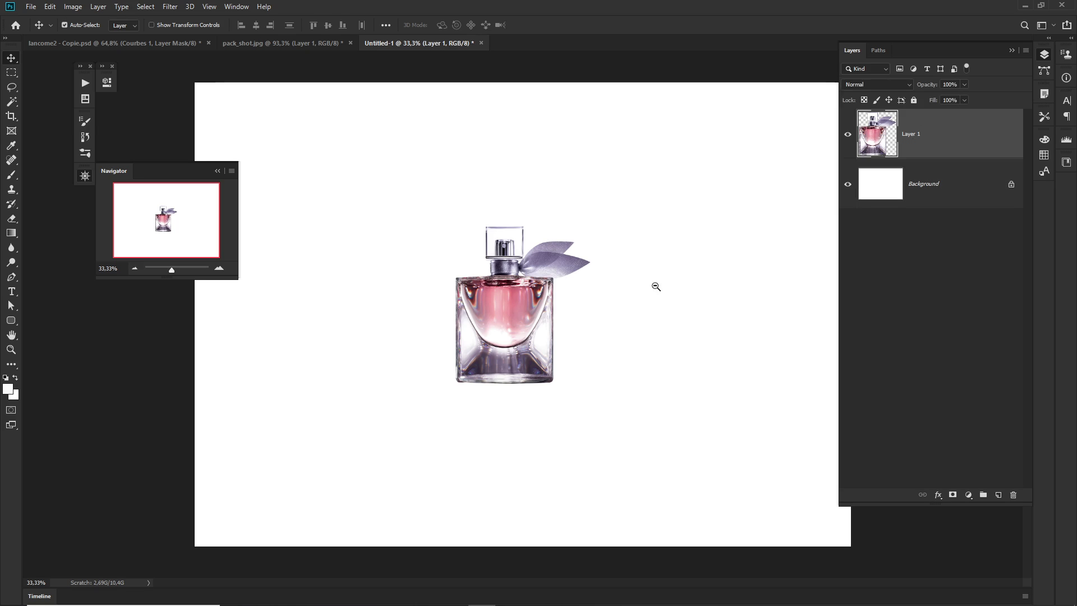
scroll(655, 286, down, 2)
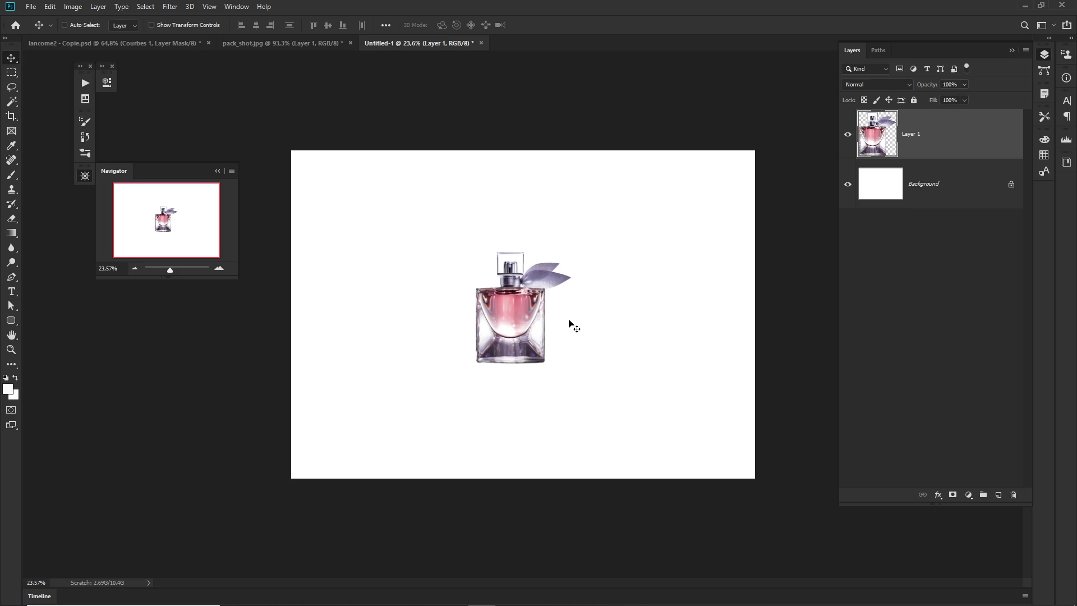
Unlock the Background layer and briefly show its Free Transform box to locate the canvas centre.
click(945, 200)
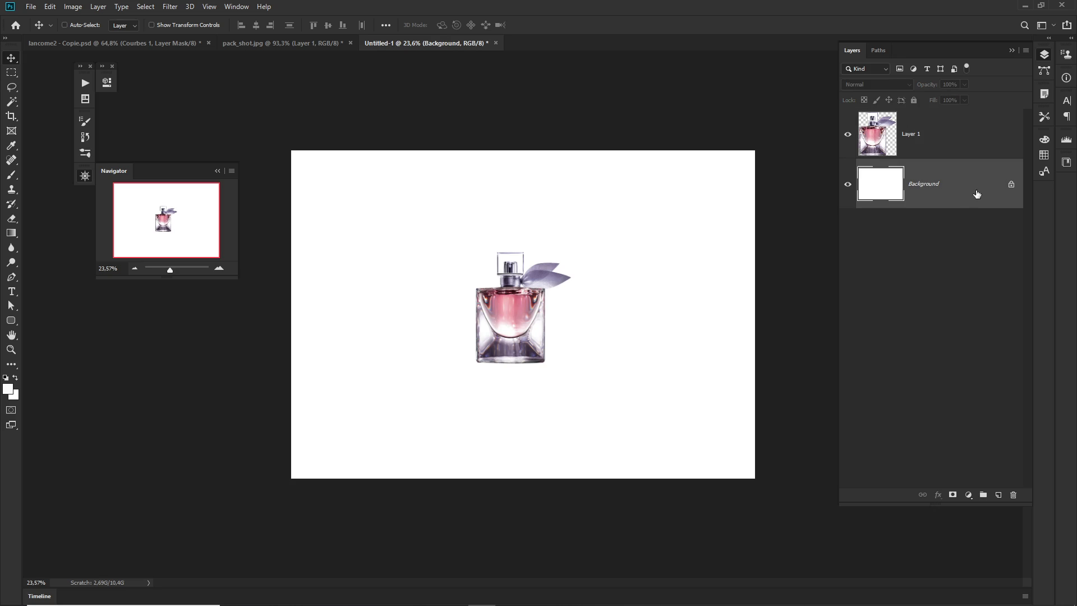
click(1010, 186)
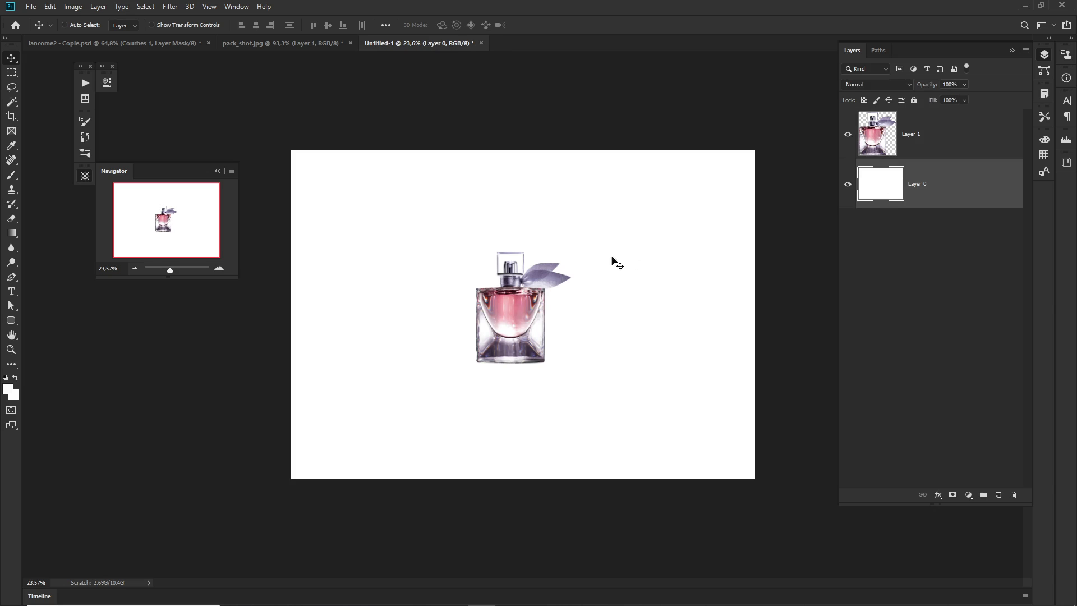
key(ctrl)
key(ctrl+t)
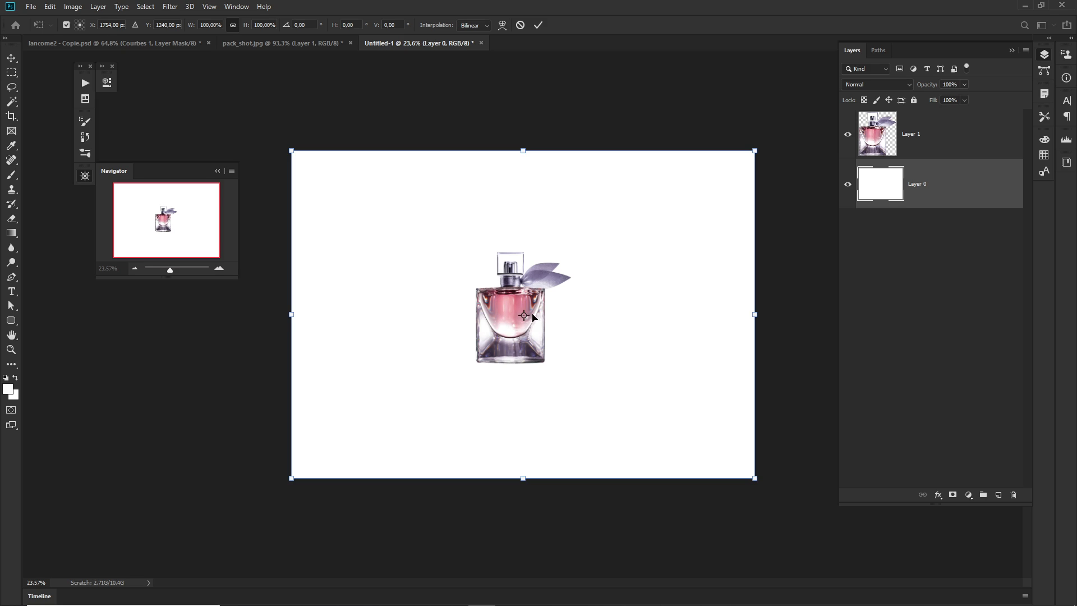
key(Escape)
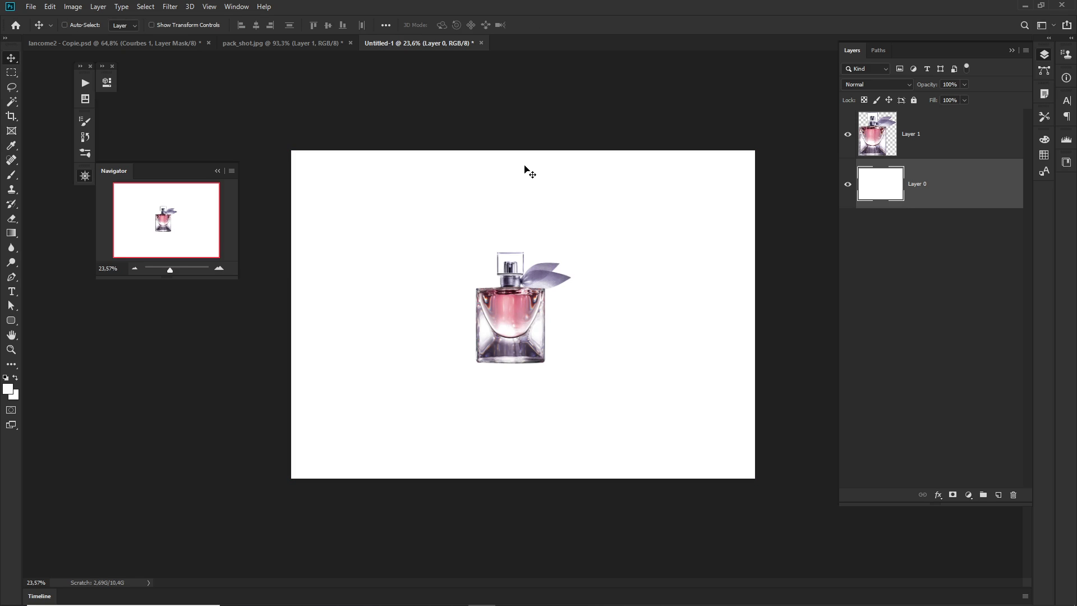
Show the rulers, place a vertical guide at the canvas's horizontal centre and select the bottle layer.
key(ctrl+r)
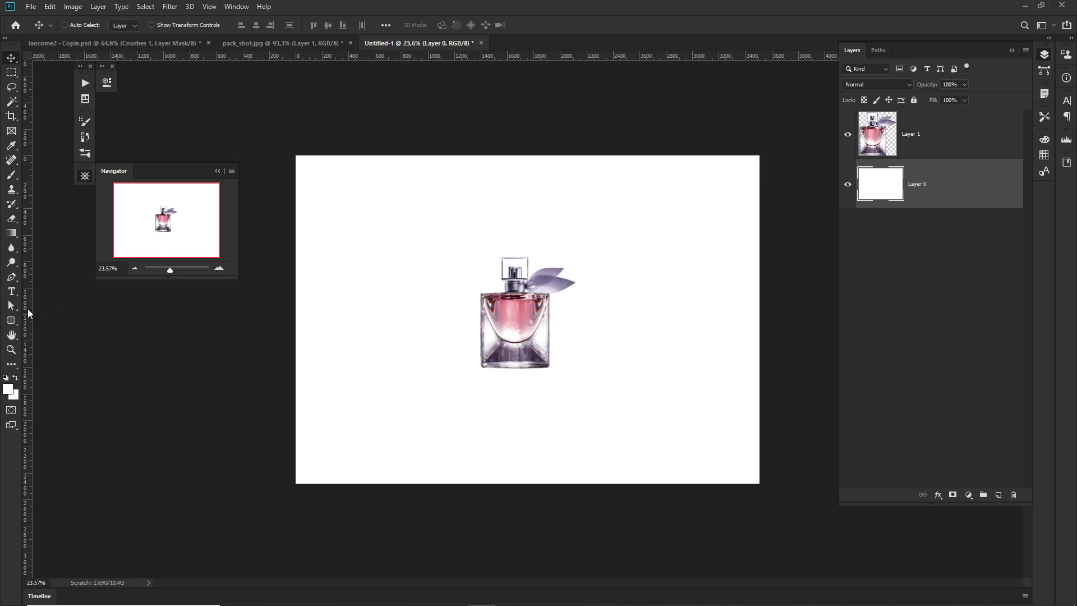
drag(28, 314, 528, 328)
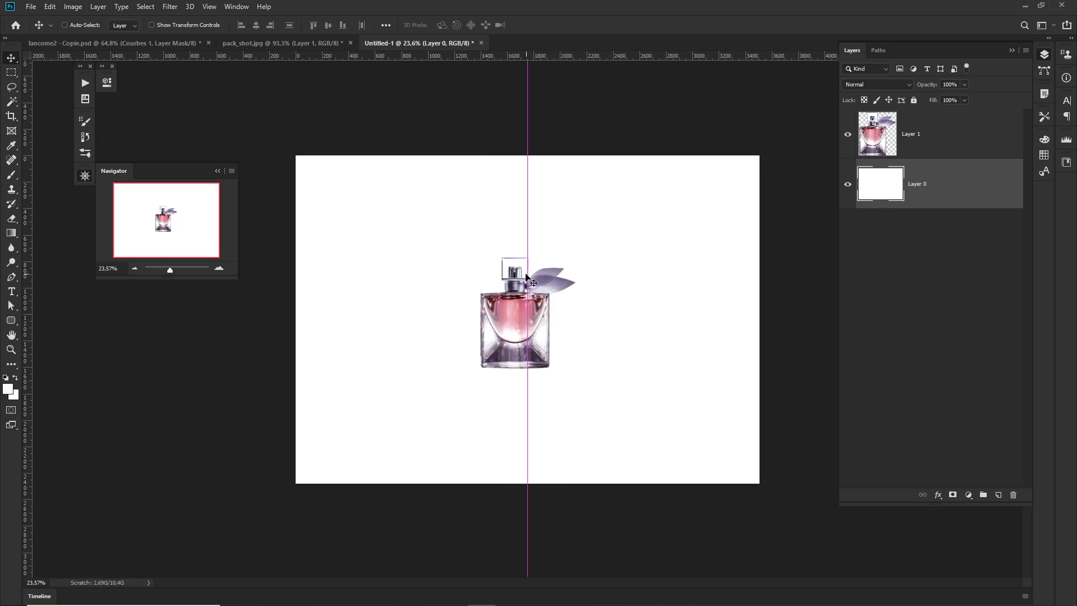
click(885, 134)
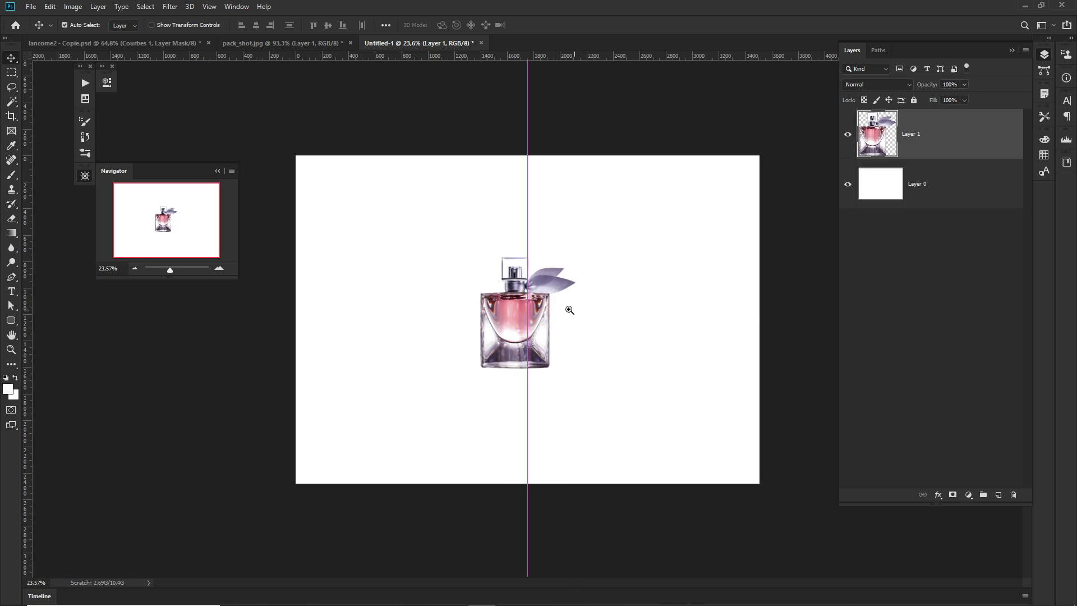
Move the bottle sideways until its glass body and cap are centred on the vertical guide.
key(ctrl+space)
drag(567, 308, 588, 338)
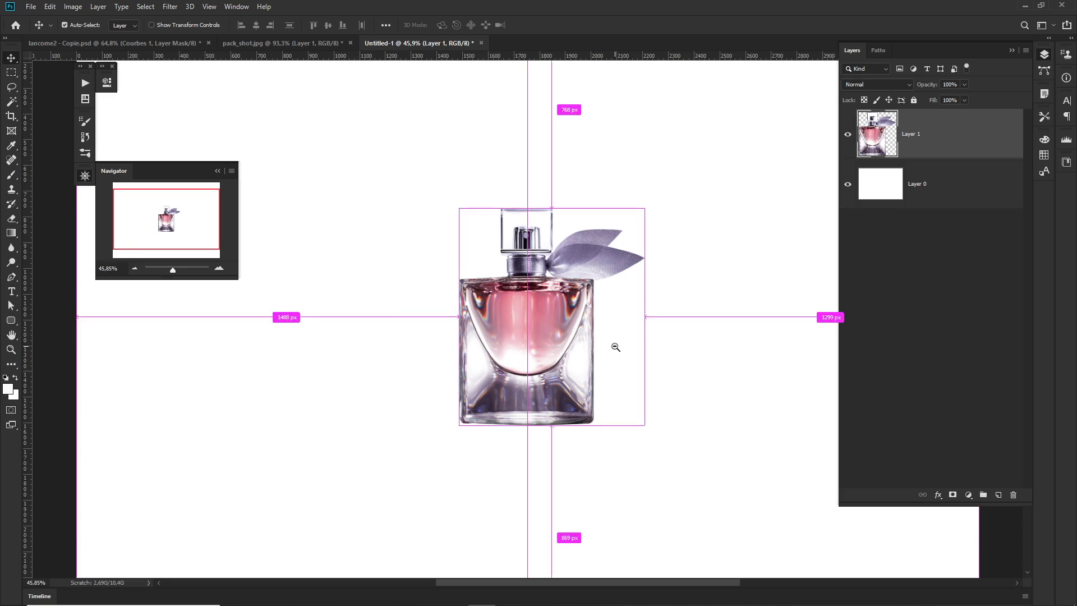
scroll(594, 339, down, 4)
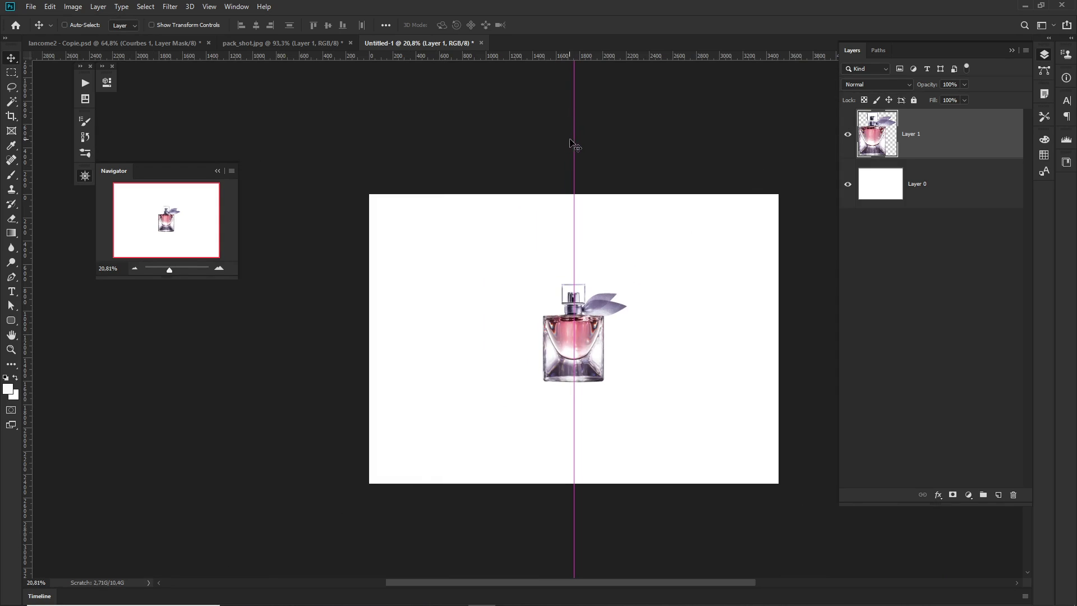
Remove the vertical guide from the canvas and hide the rulers.
drag(572, 141, 25, 178)
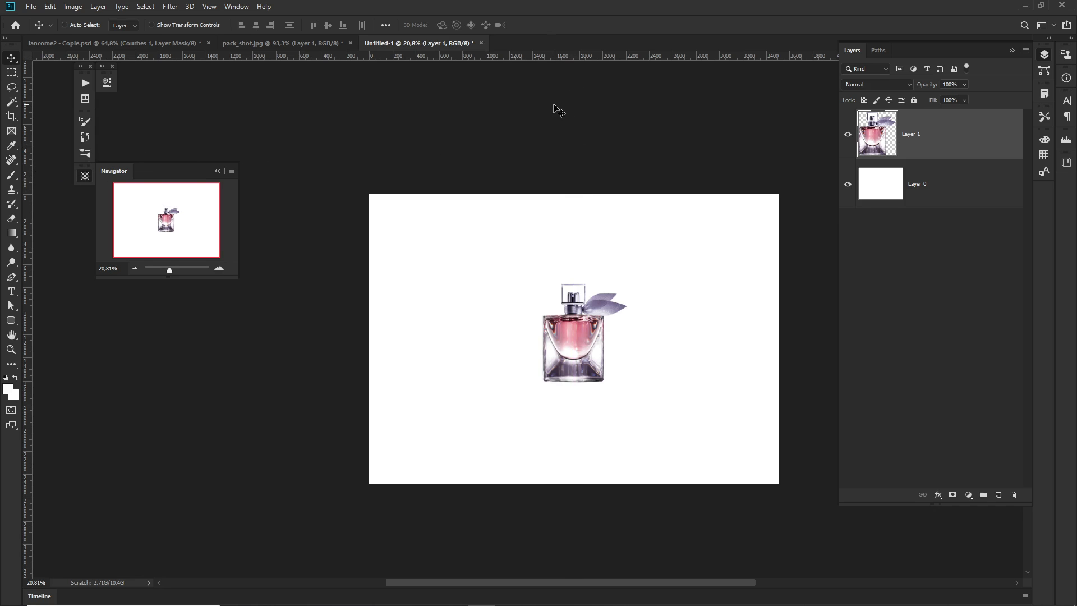
key(ctrl+r)
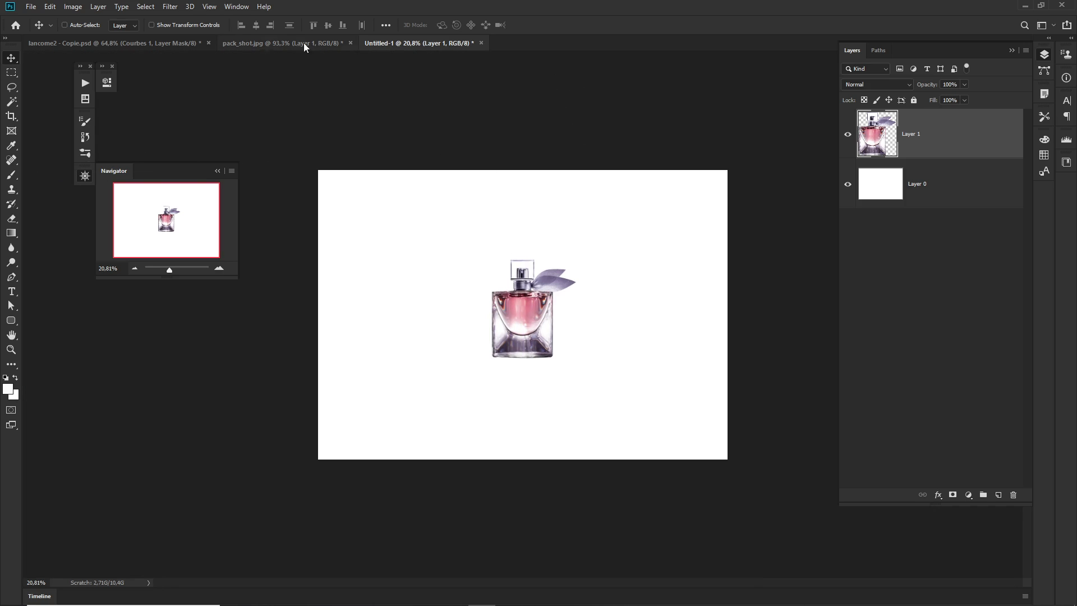
Turn the ruler display on and off again.
click(236, 7)
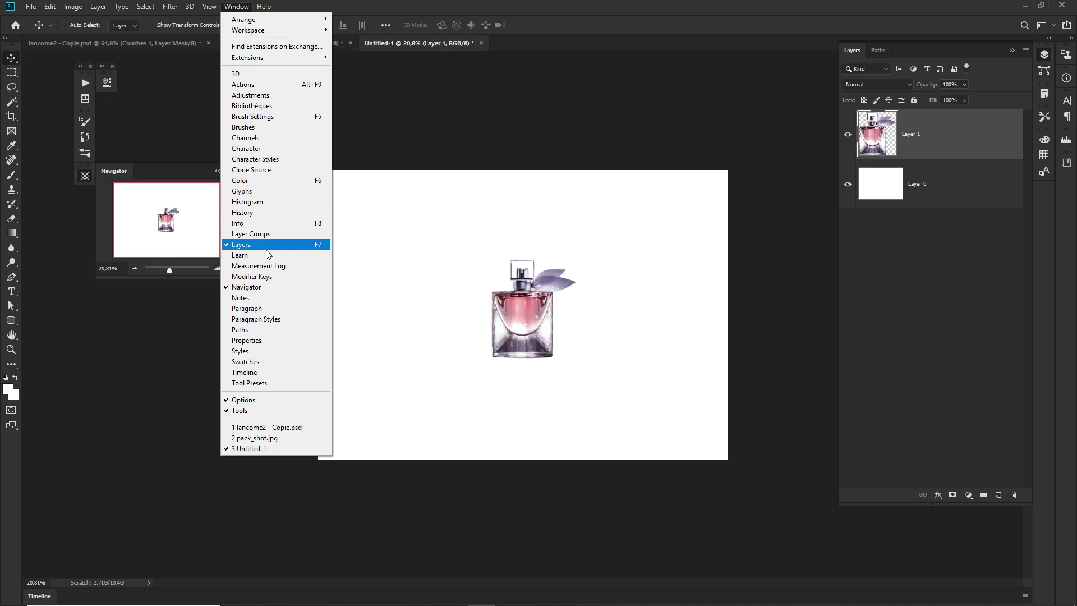
click(210, 12)
click(209, 7)
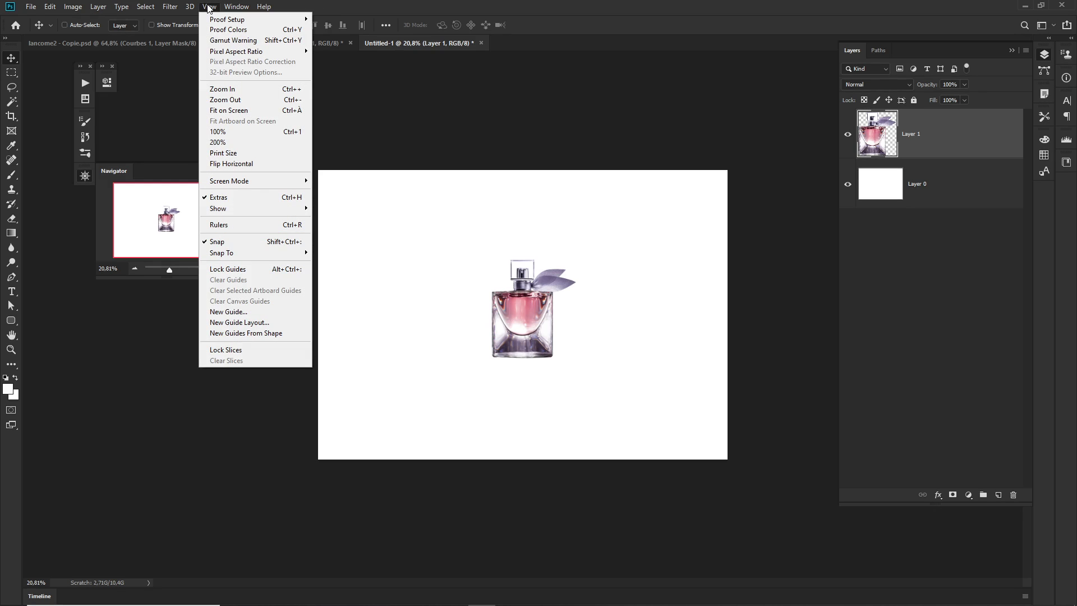
click(224, 228)
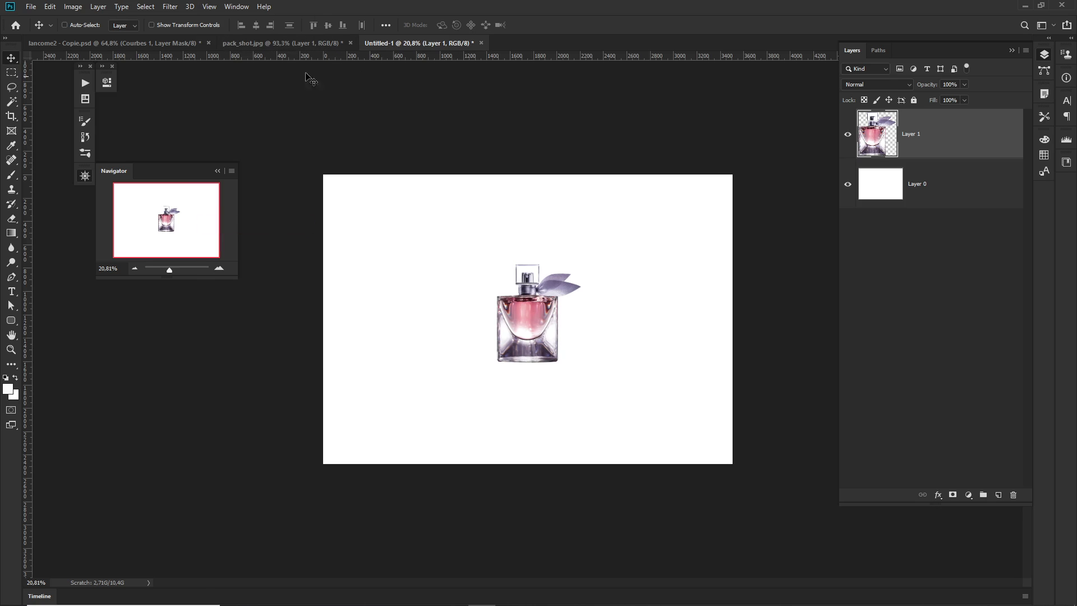
click(209, 6)
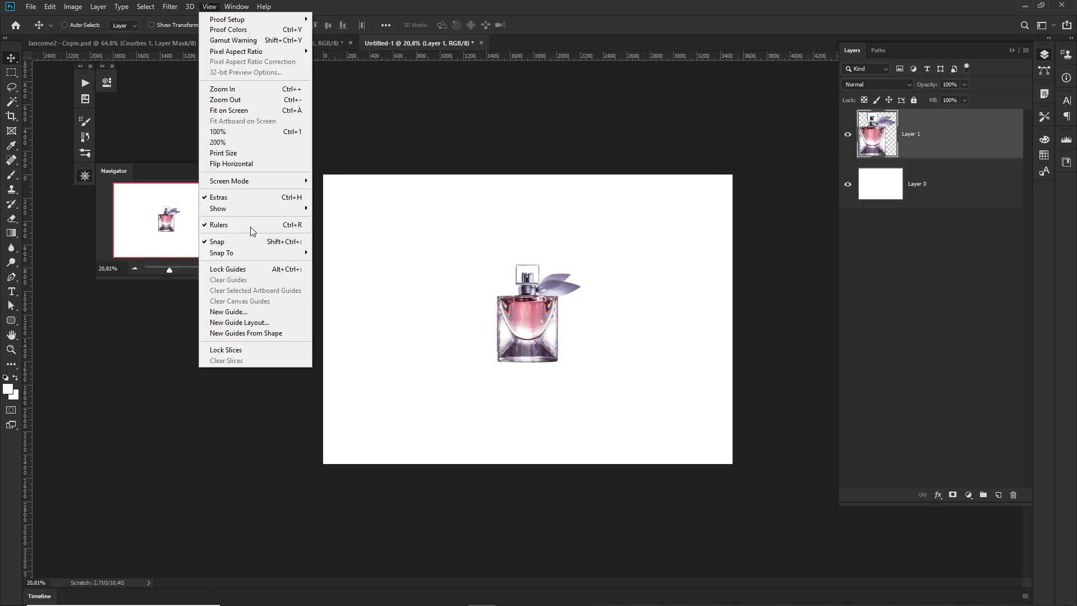
click(290, 225)
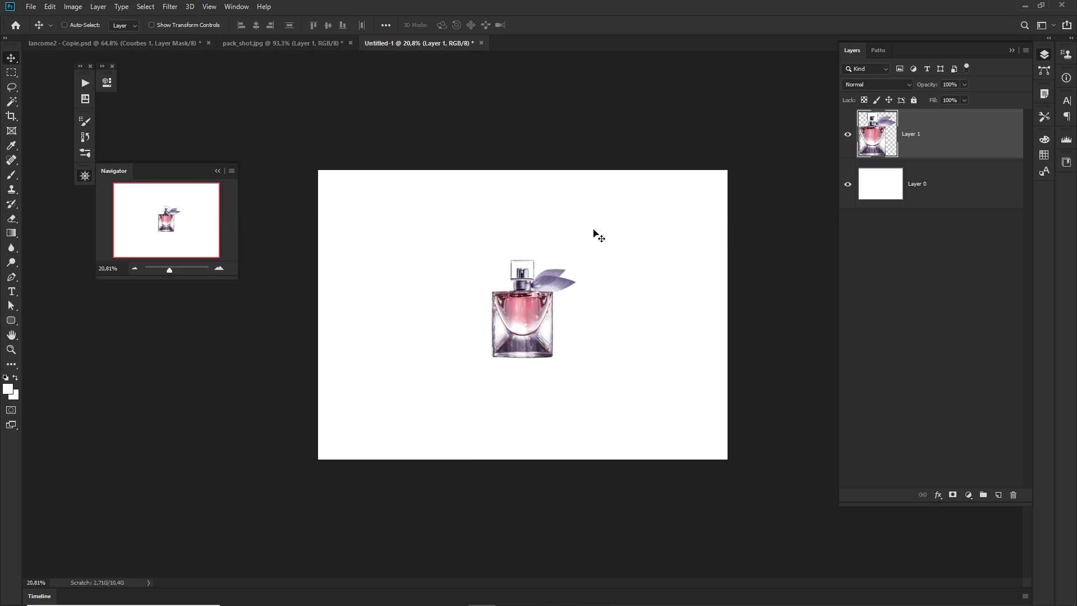
Delete the white Layer 0, leaving only the bottle layer in the document.
ctrl+click(589, 255)
drag(589, 254, 596, 256)
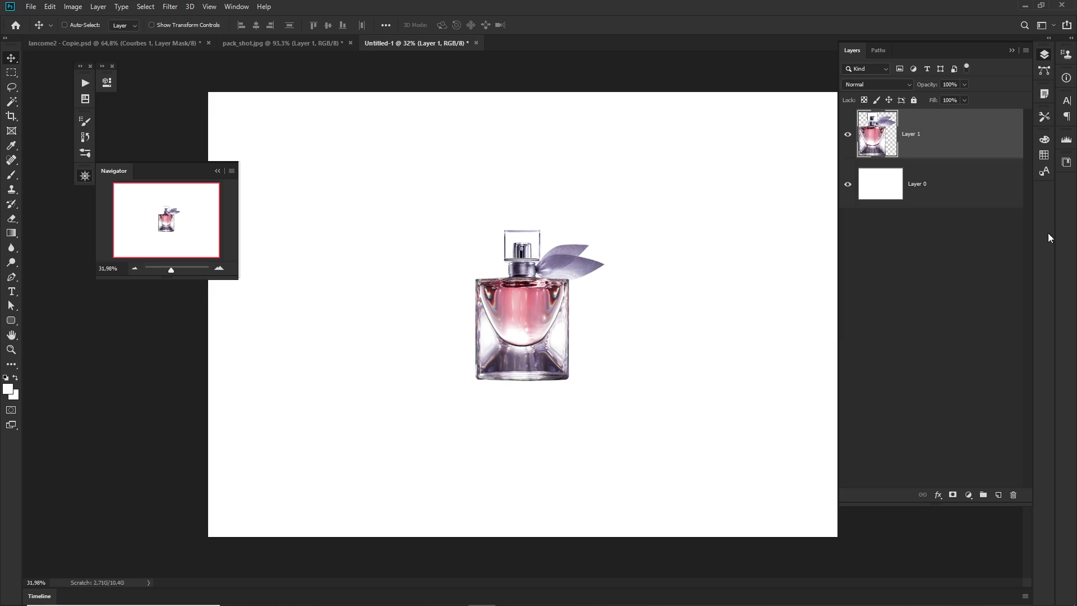
click(945, 189)
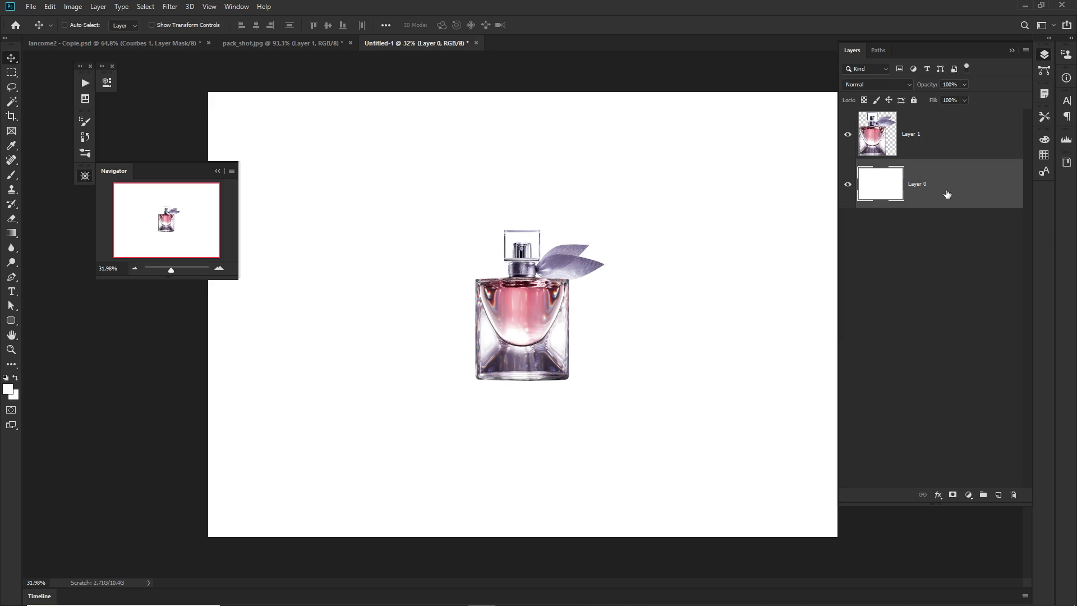
key(Delete)
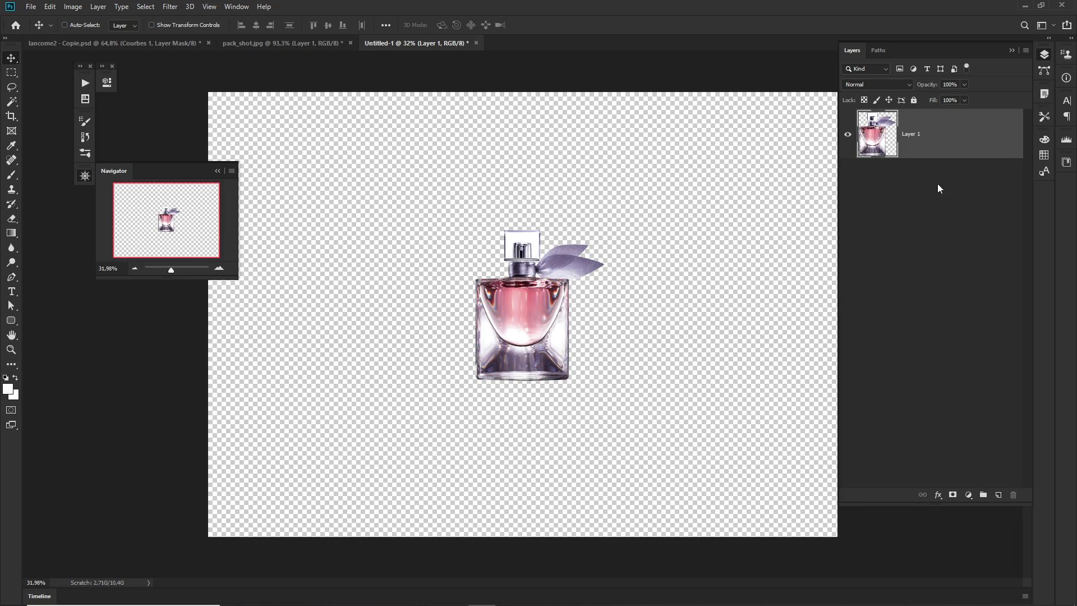
Add a Solid Color fill layer in light grey e6e5e5, place it beneath the bottle layer and reselect Layer 1.
click(968, 495)
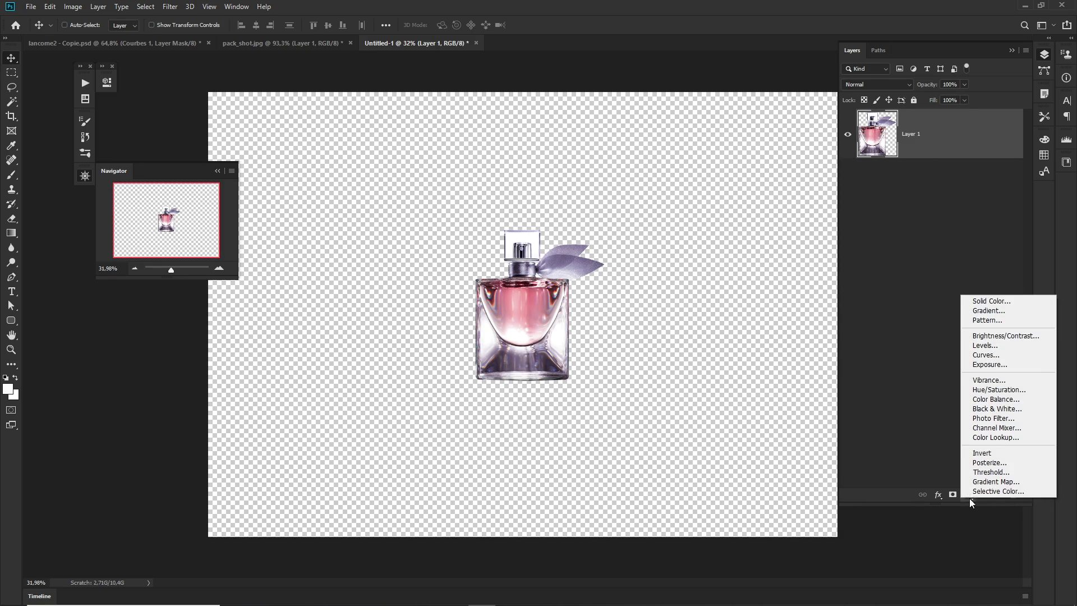
click(989, 302)
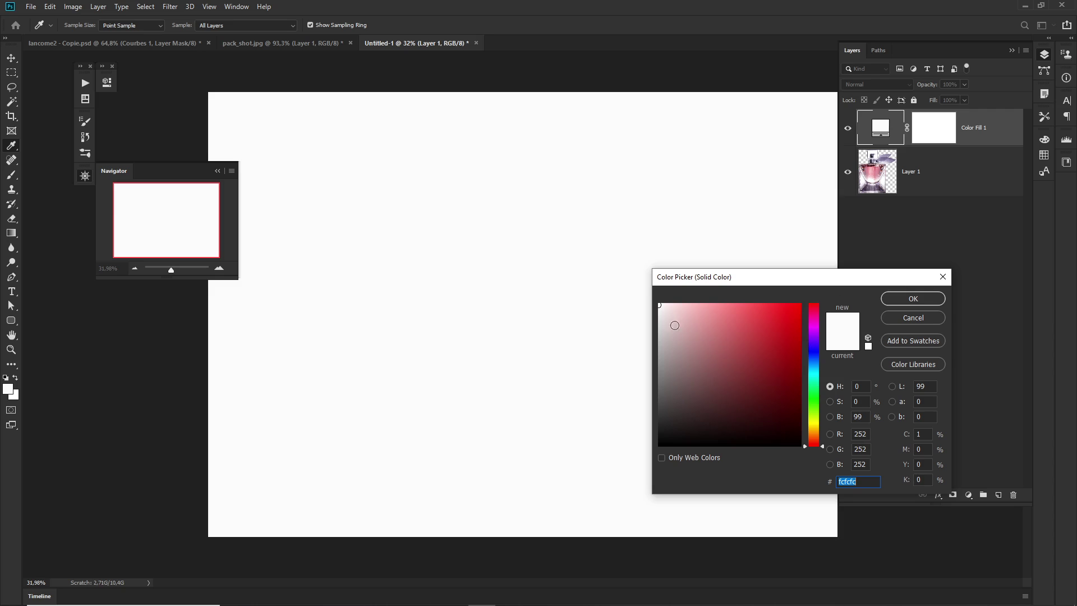
drag(663, 321, 660, 318)
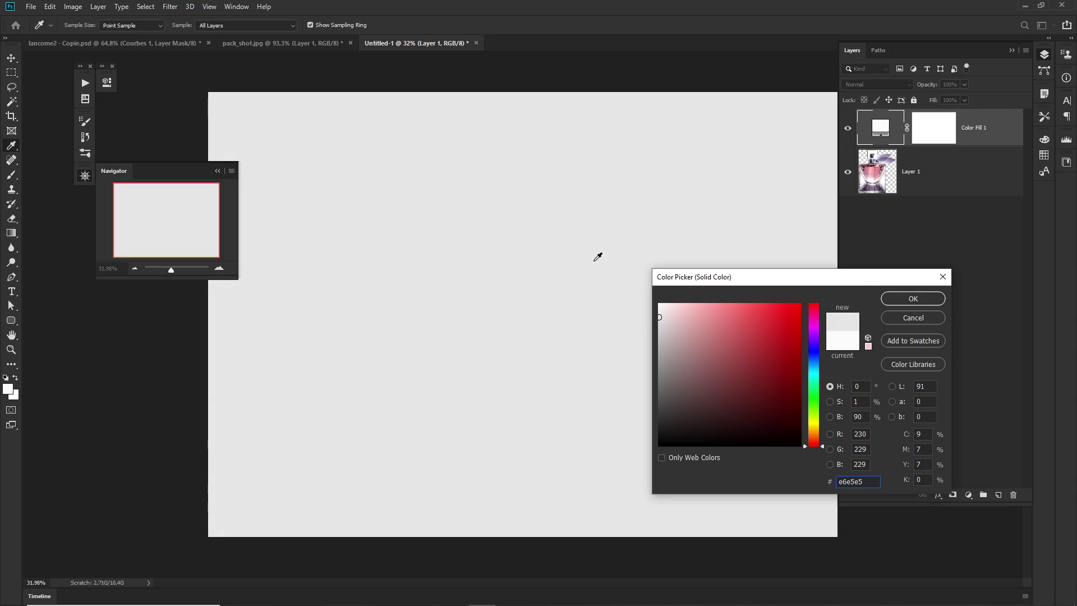
click(913, 299)
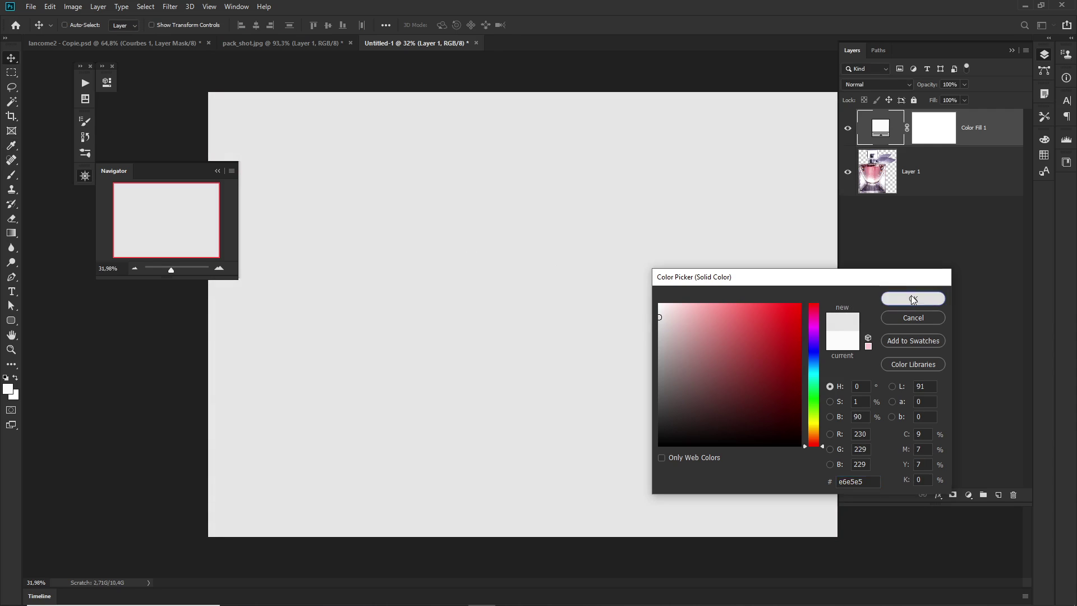
drag(992, 136, 979, 191)
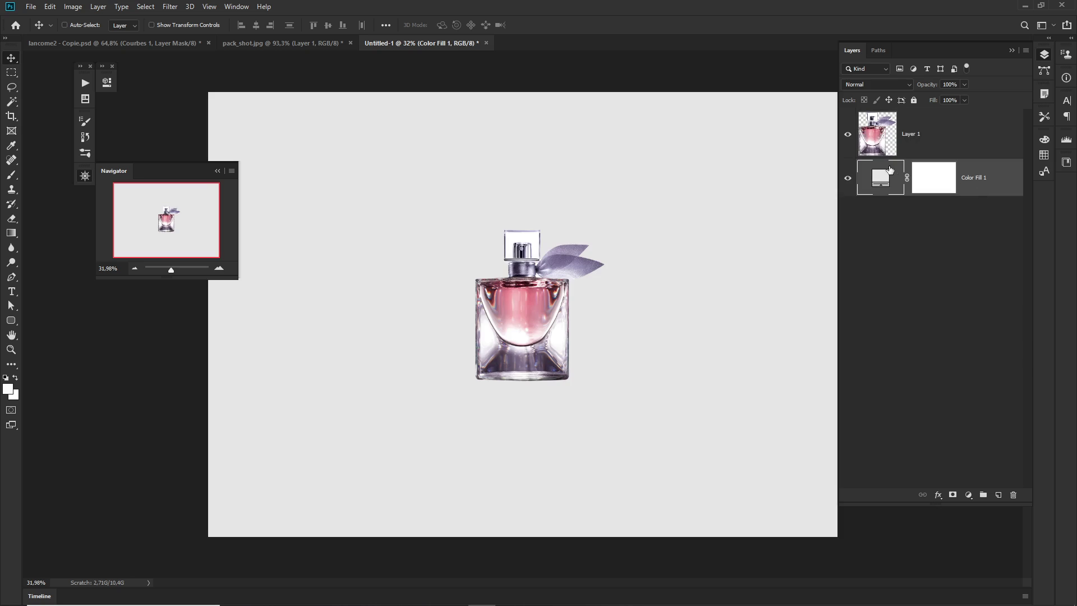
click(916, 146)
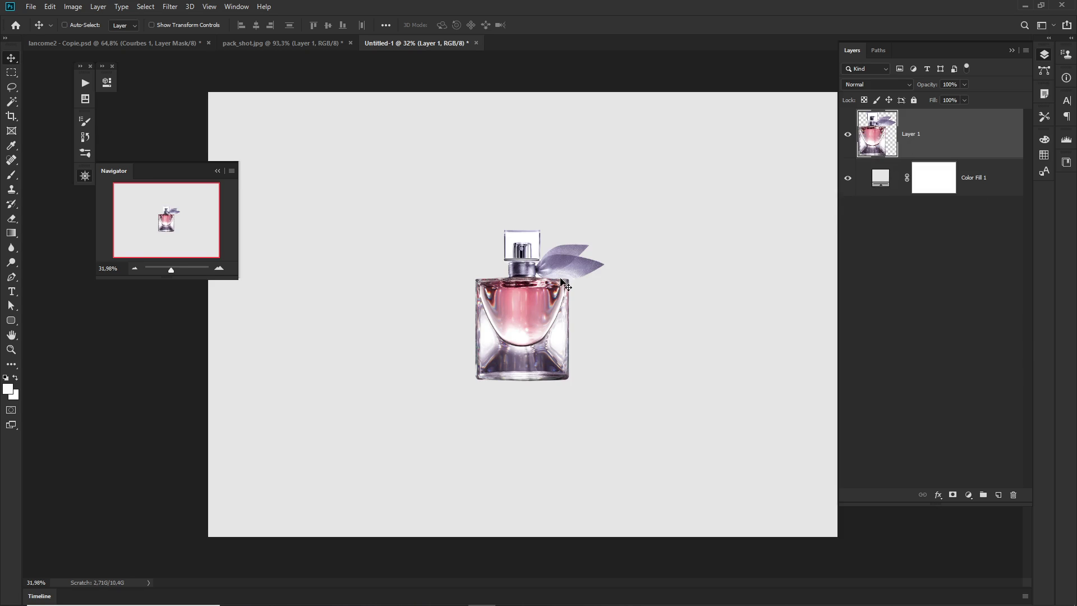
Change the background fill layer's color to f2f1f1 and reselect the bottle layer.
double_click(883, 179)
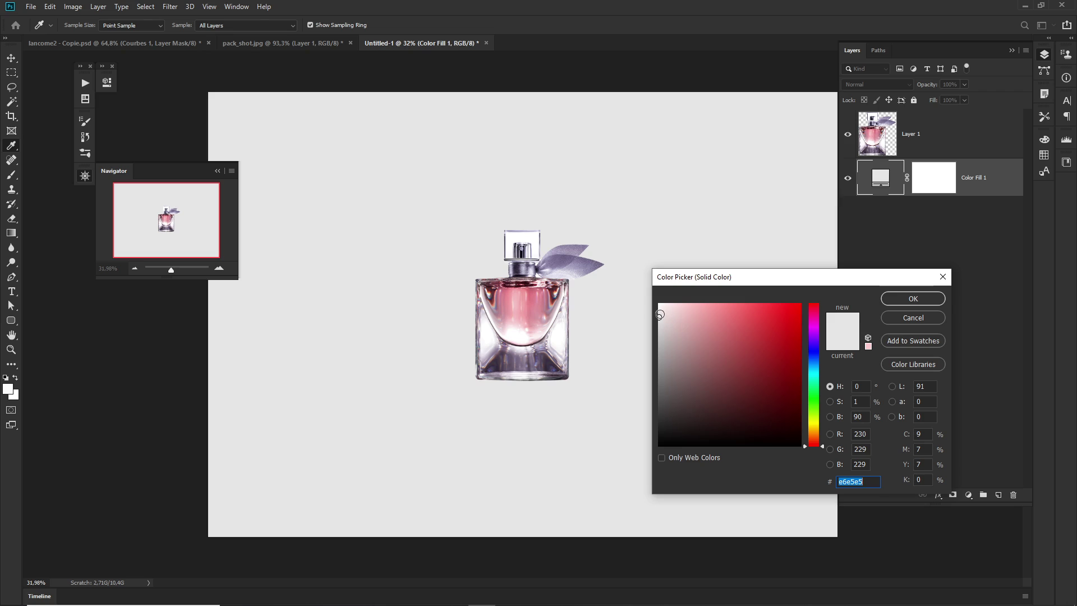
text(f2f1f1)
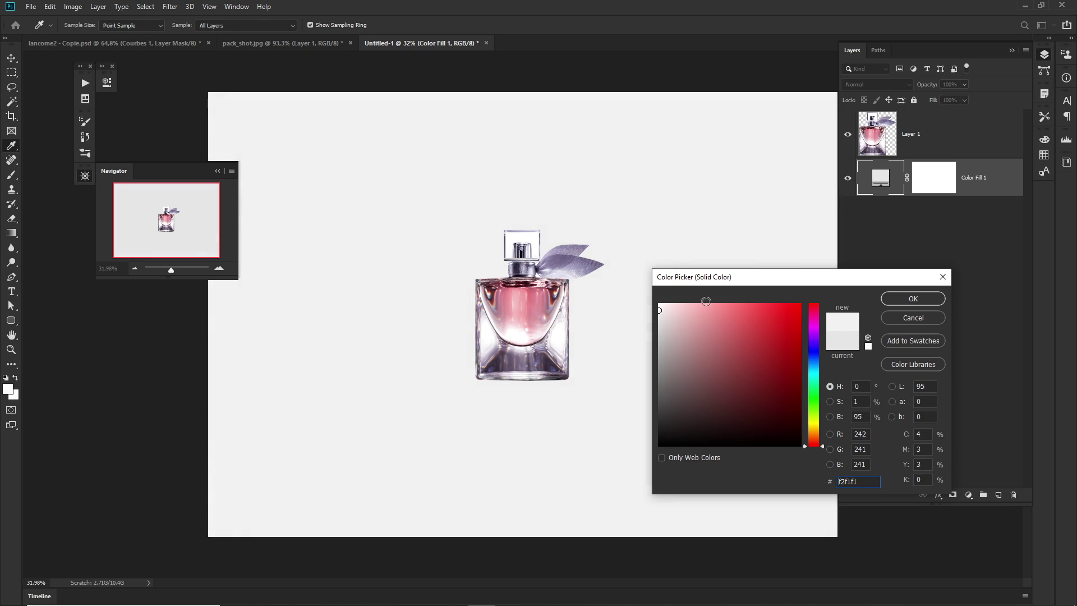
click(904, 298)
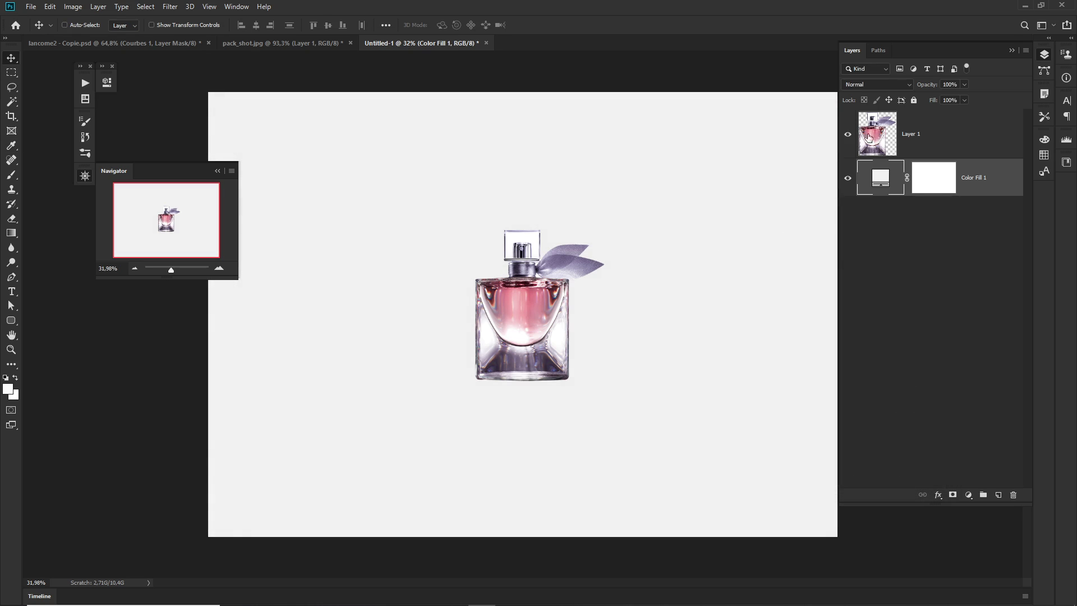
click(869, 137)
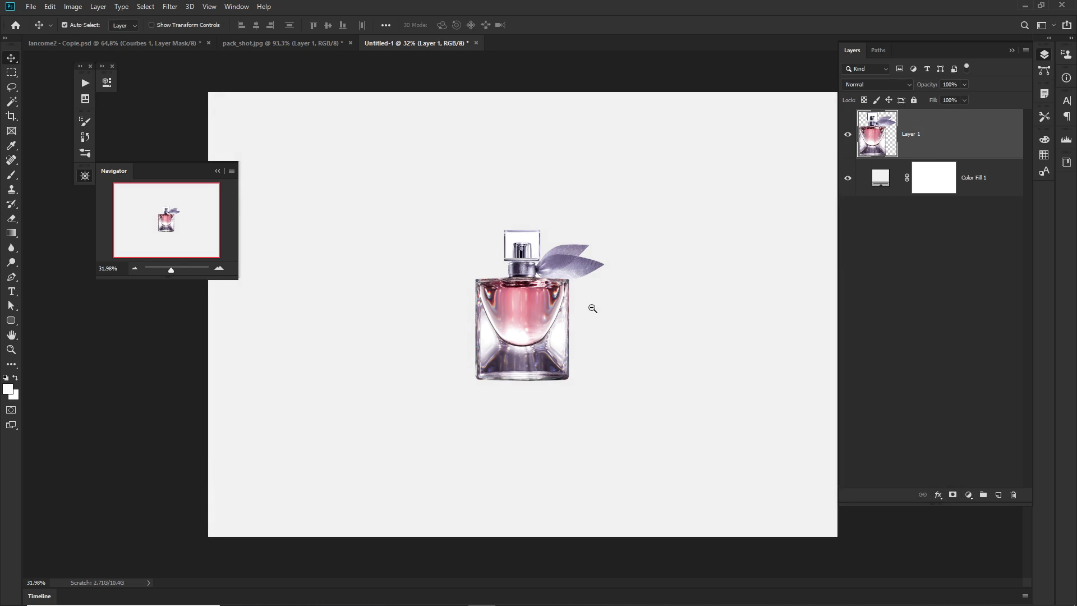
Try moving the bottle slightly lower on the canvas, then undo the move.
drag(592, 308, 562, 312)
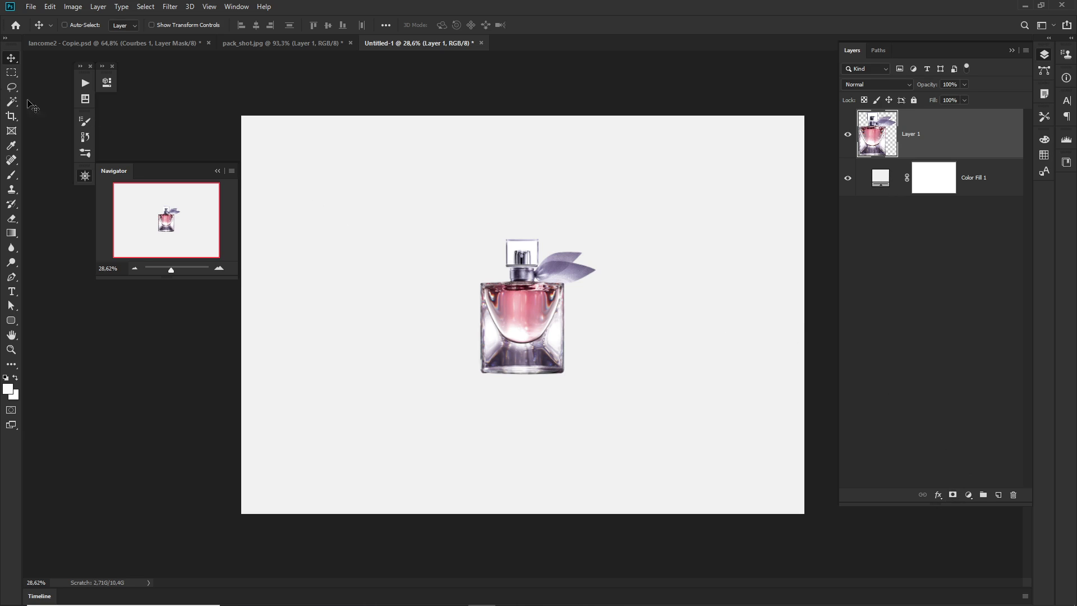
drag(526, 325, 530, 341)
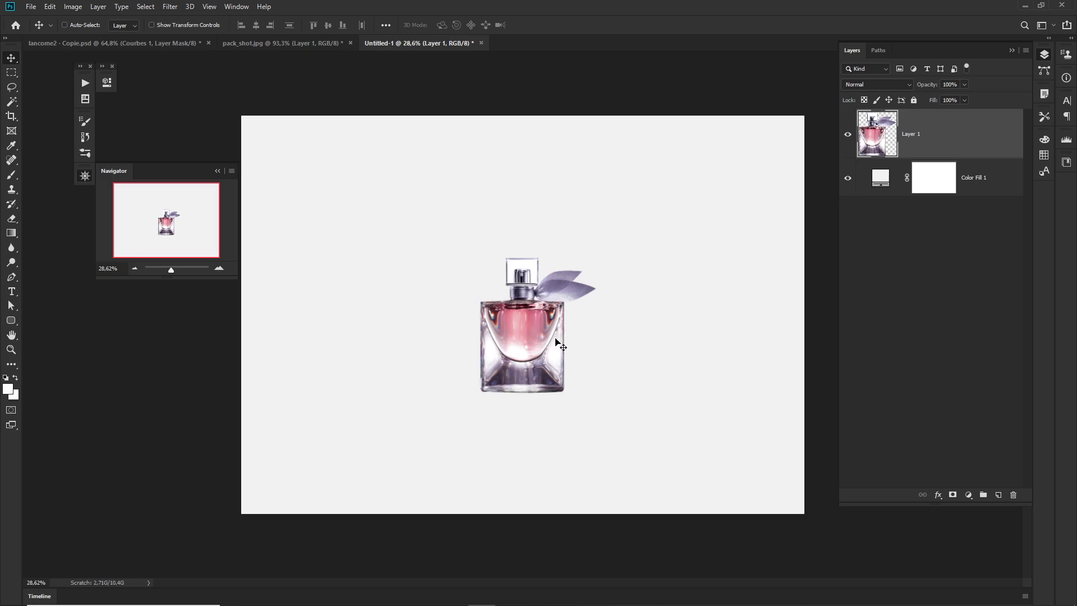
key(ctrl+z)
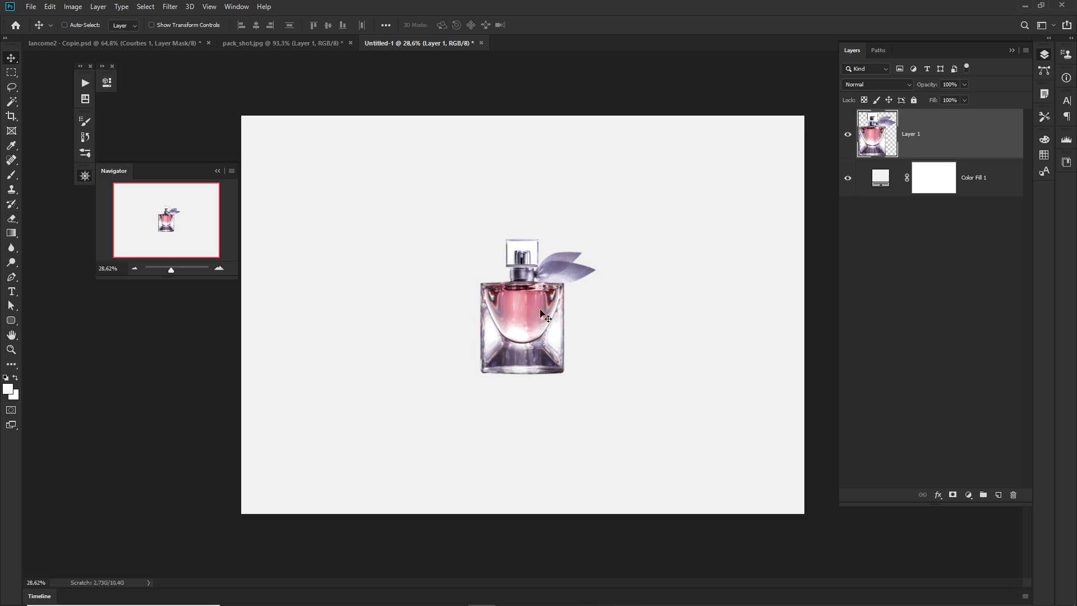
Enlarge the bottle slightly and proportionally about its centre with Free Transform.
key(ctrl+t)
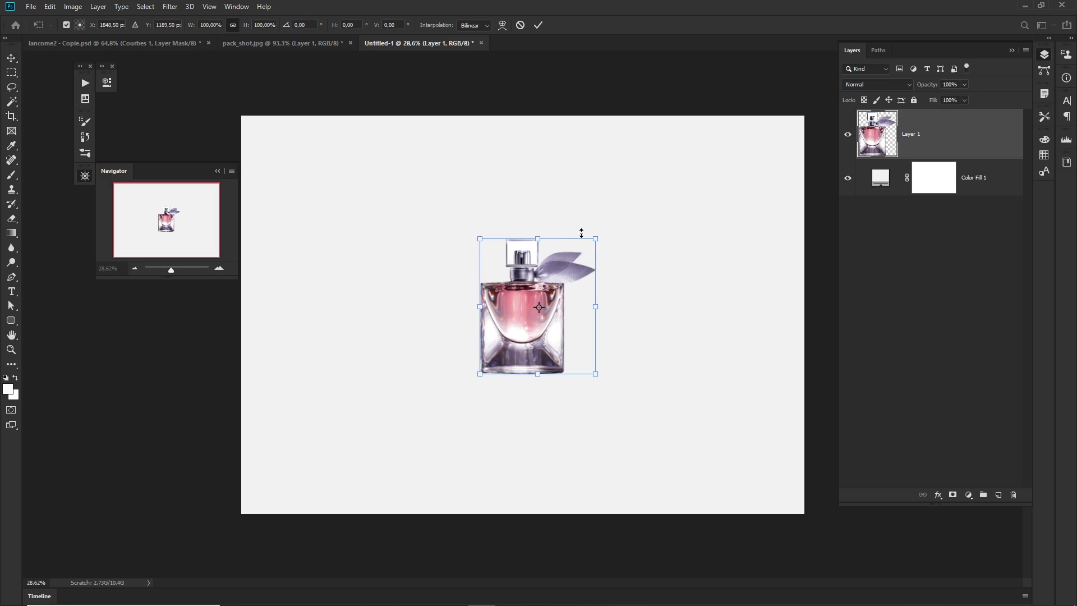
drag(595, 238, 605, 227)
key(Return)
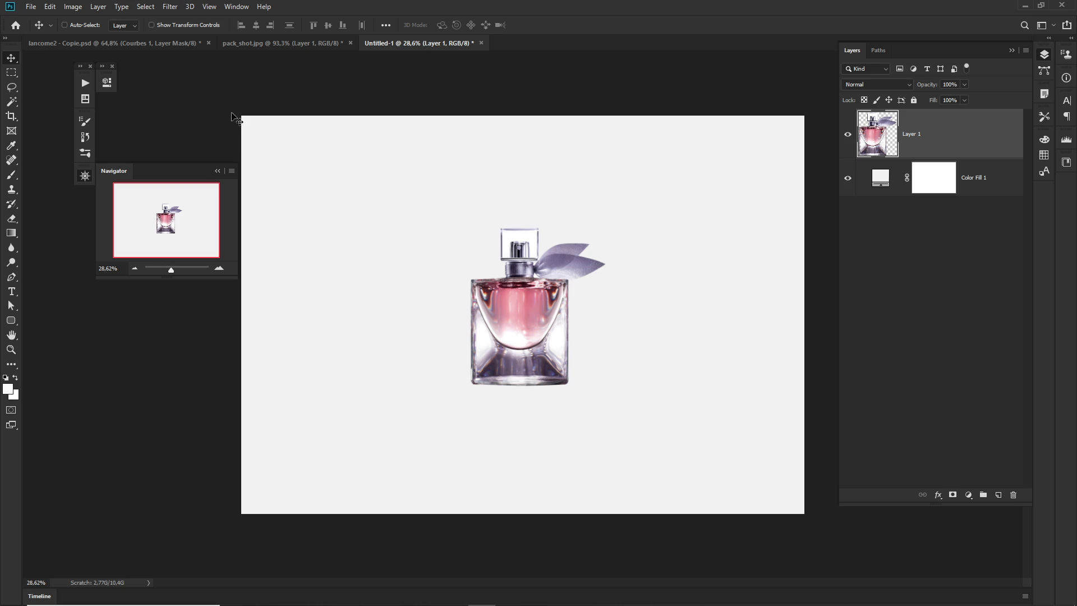
Make a full-width rectangular selection from the canvas top to just below the bottle and fill it with a d0cfcf Solid Color layer.
click(11, 73)
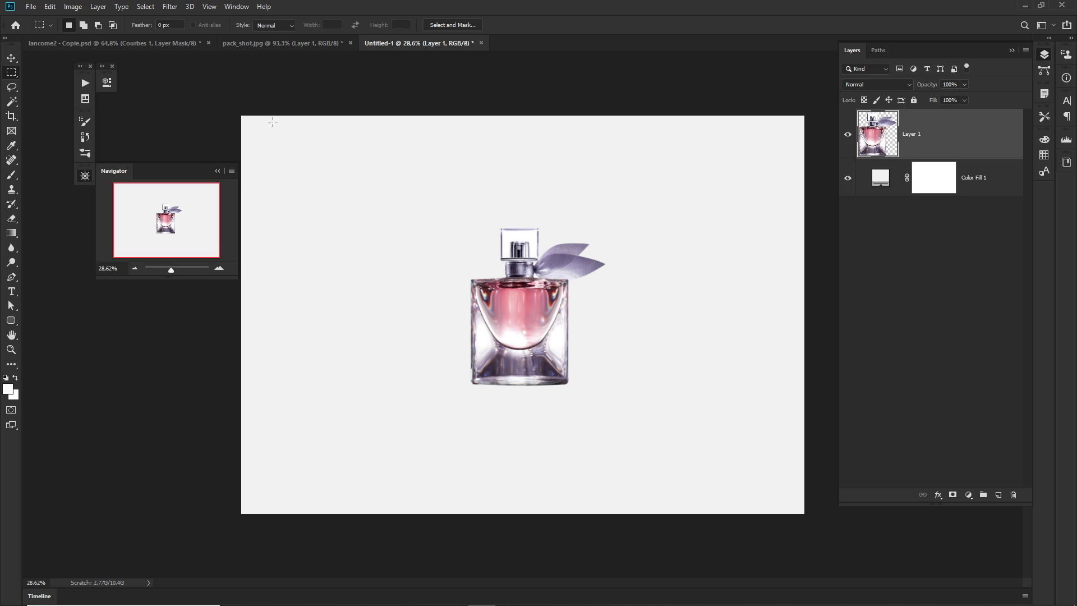
drag(235, 103, 816, 402)
click(968, 494)
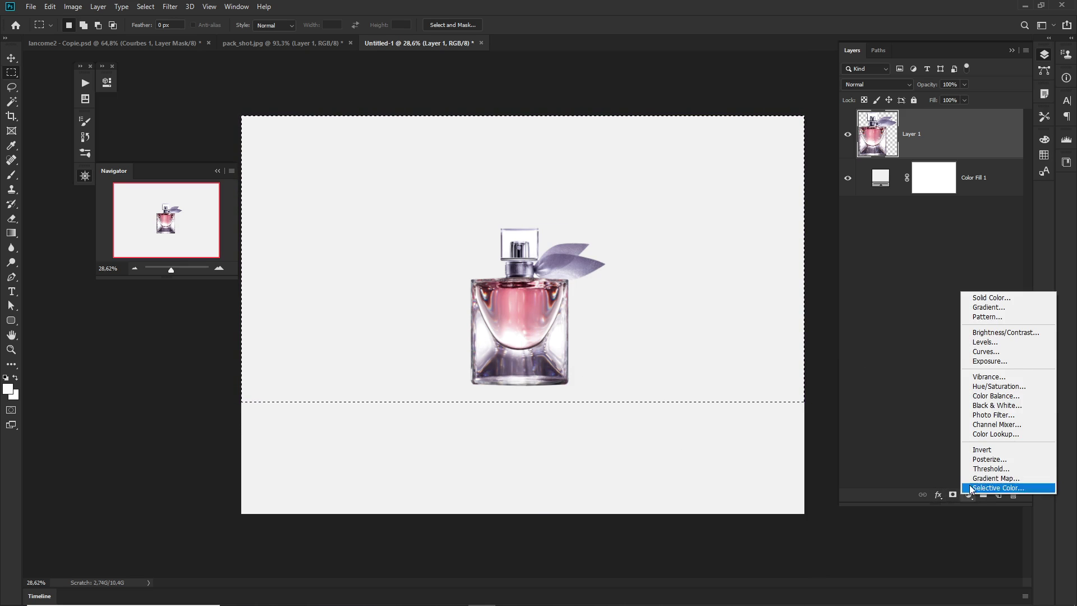
click(996, 302)
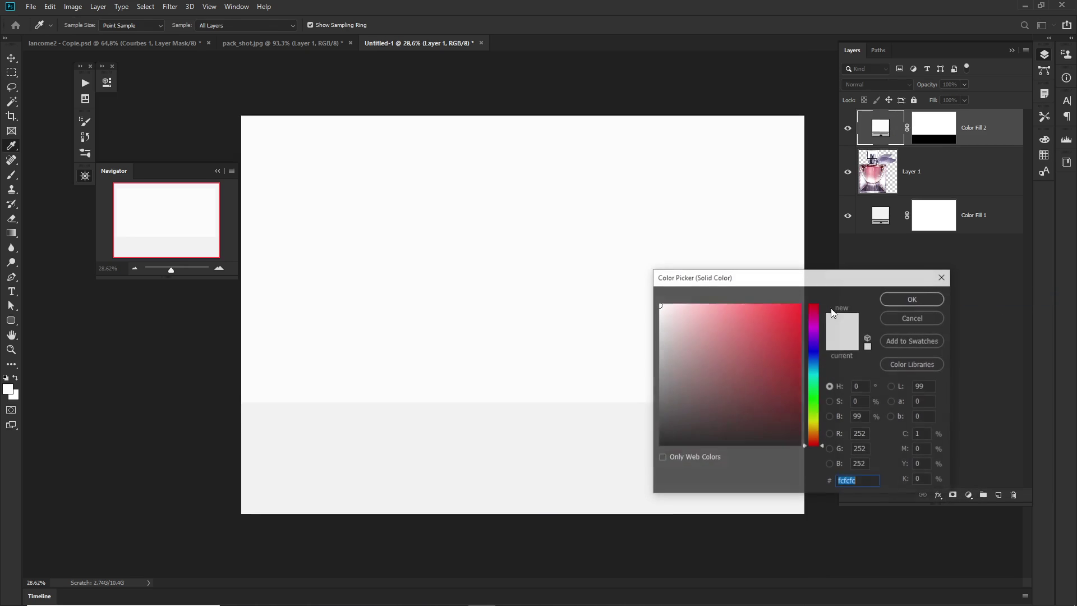
click(662, 329)
drag(662, 329, 659, 334)
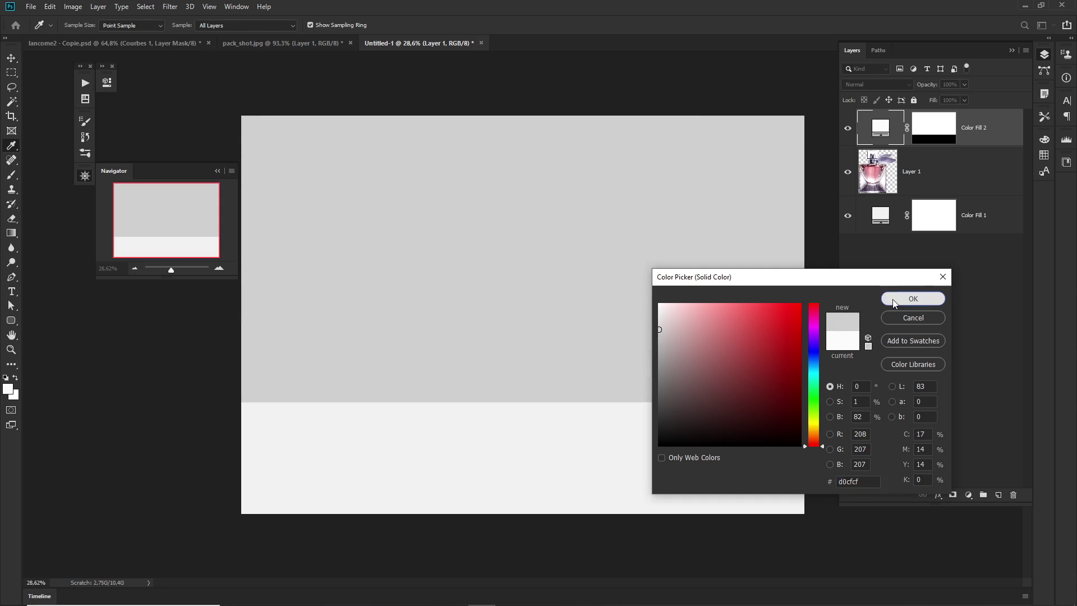
click(908, 298)
Place the grey wall fill layer beneath the bottle layer and move the bottle straight down so its base stands on the lighter floor.
drag(1000, 135, 985, 193)
click(917, 149)
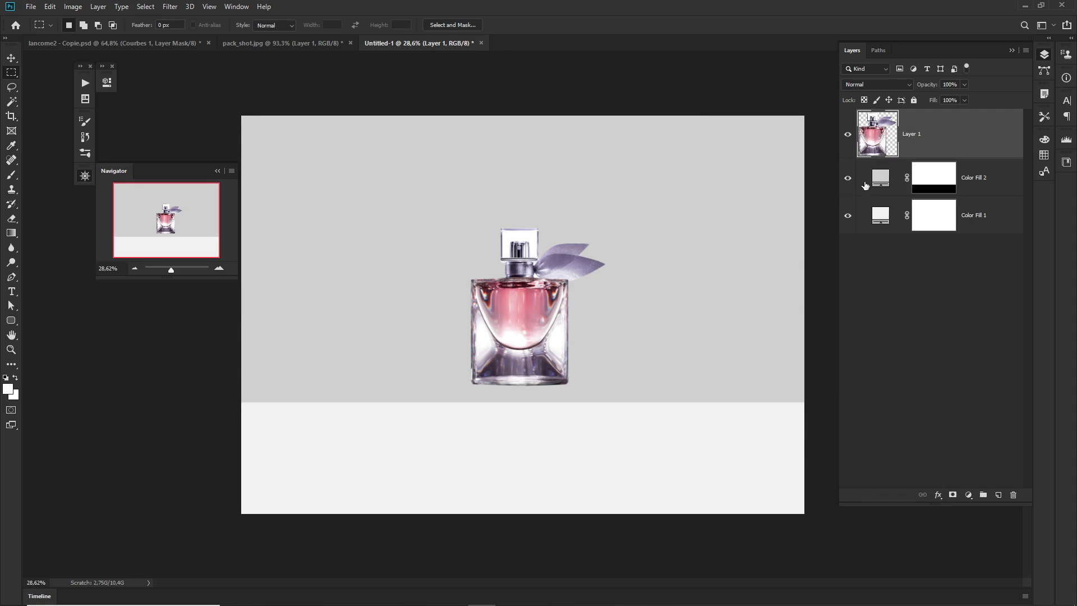
key(v)
drag(540, 335, 530, 366)
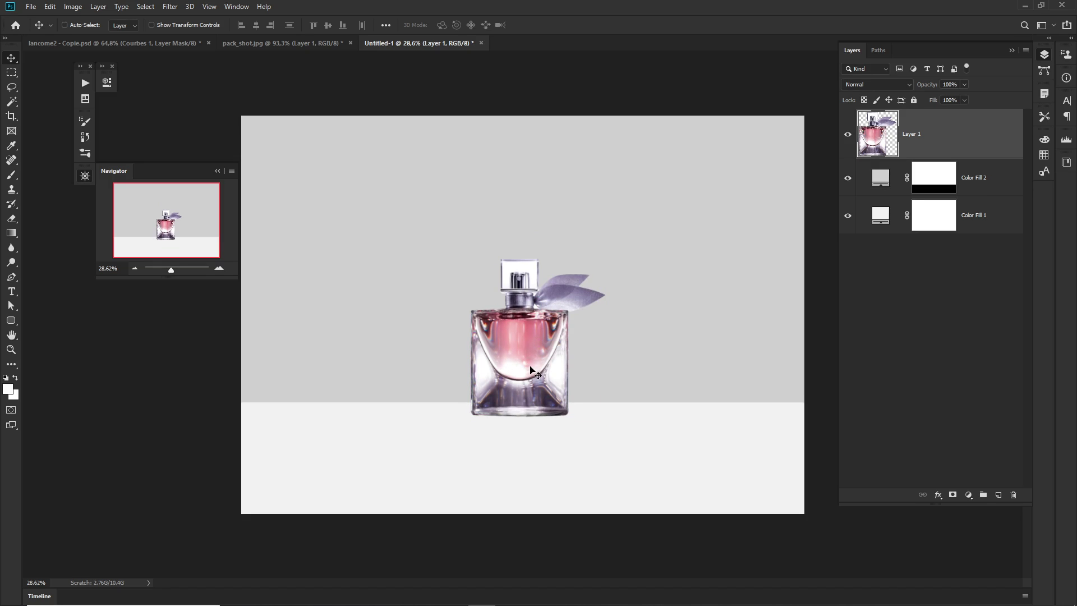